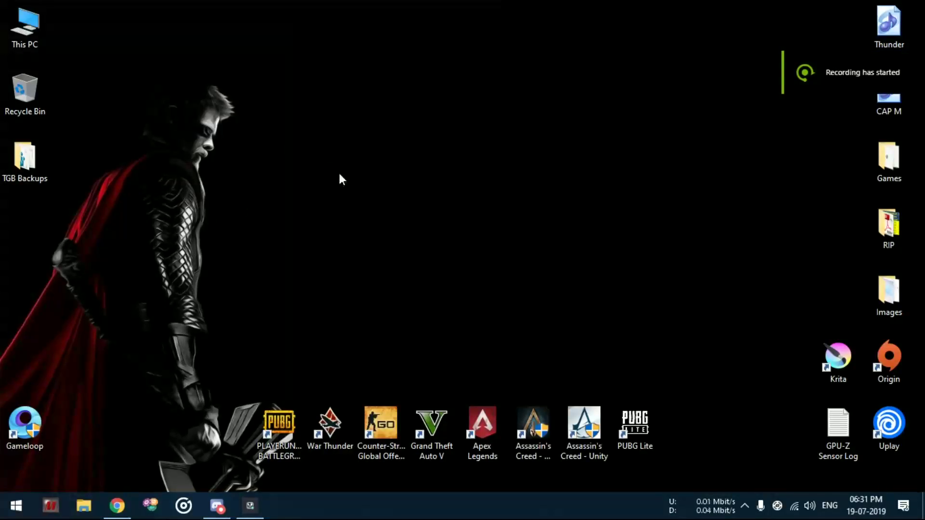
Launch Gameloop, then quit it completely, including the instance still running in the system tray.
double_click(28, 434)
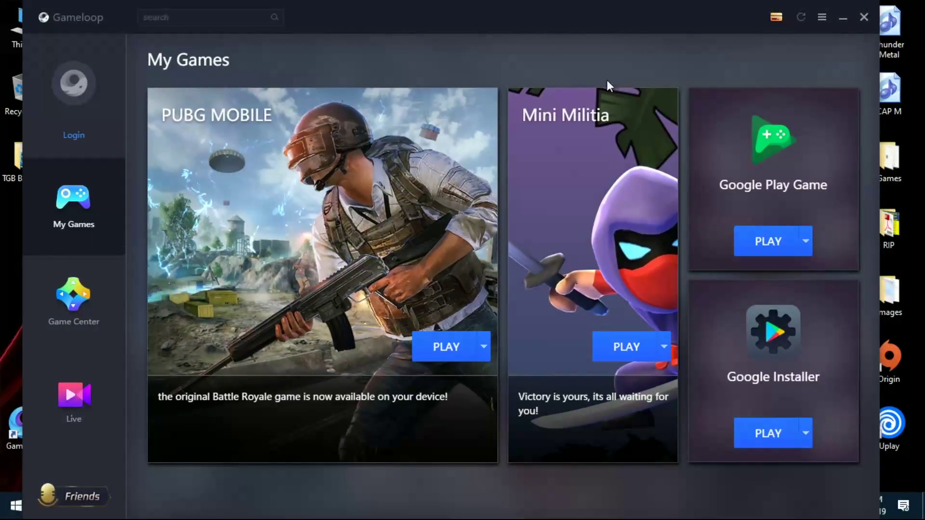
click(865, 22)
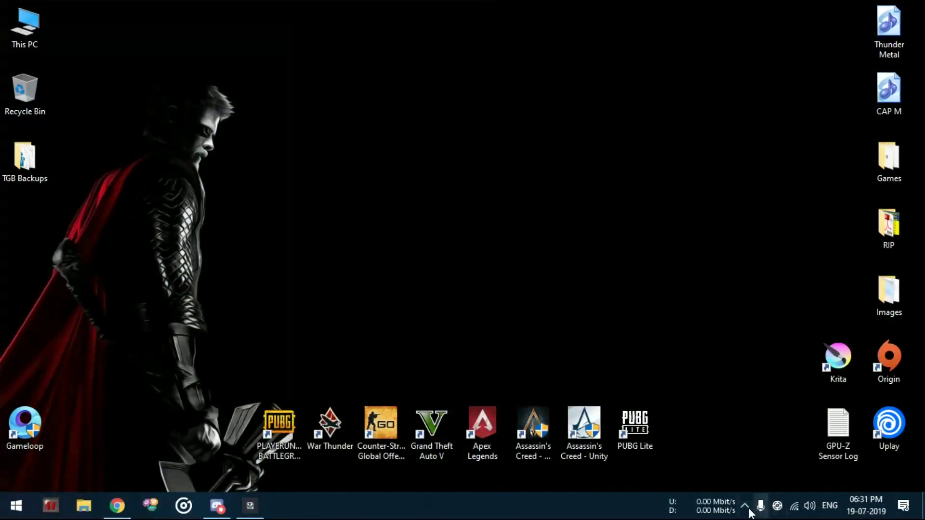
click(746, 507)
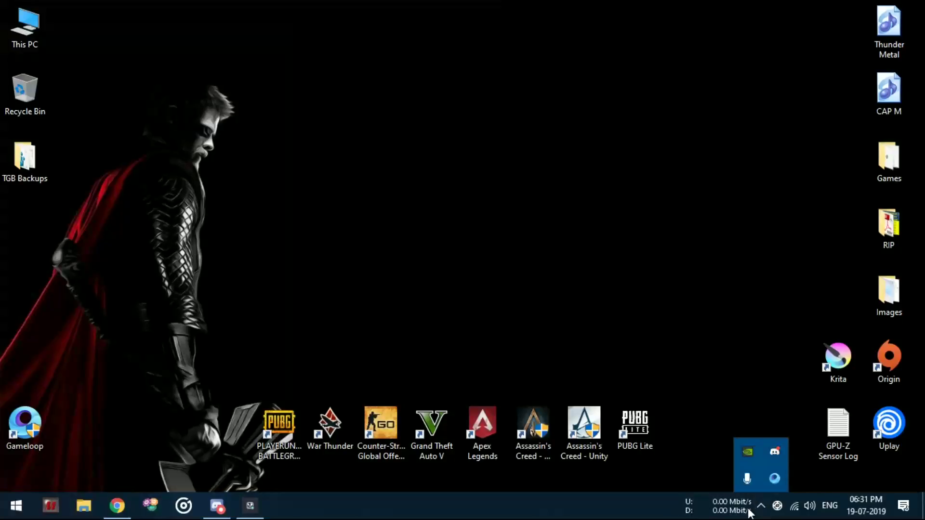
right_click(777, 478)
click(811, 468)
click(765, 507)
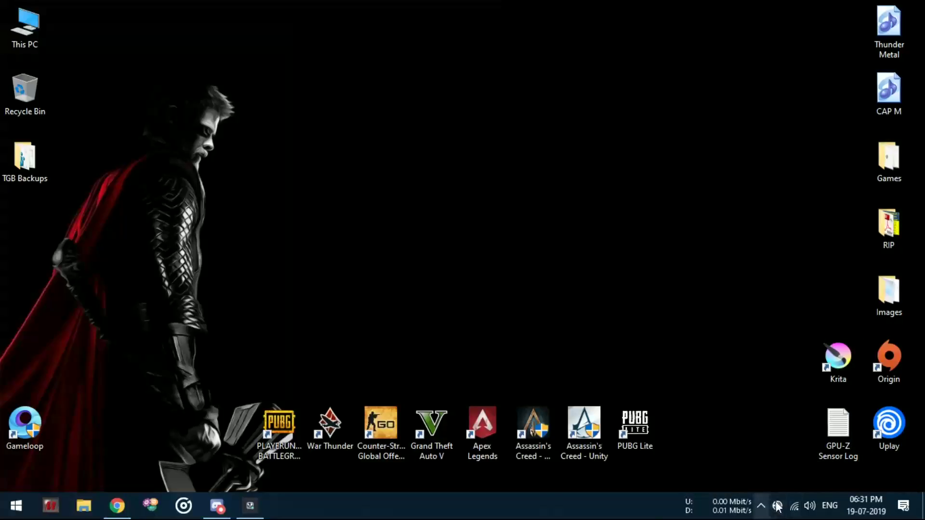
click(760, 508)
click(760, 511)
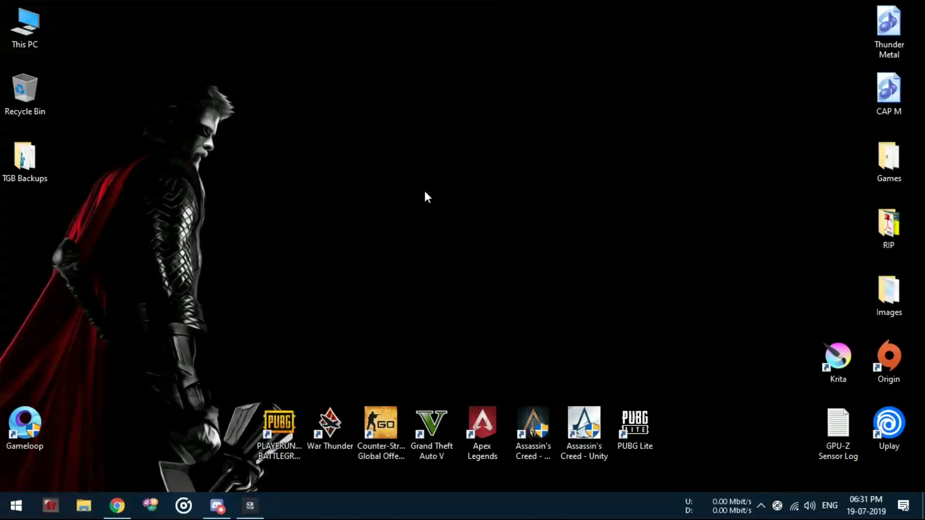
right_click(462, 152)
click(502, 192)
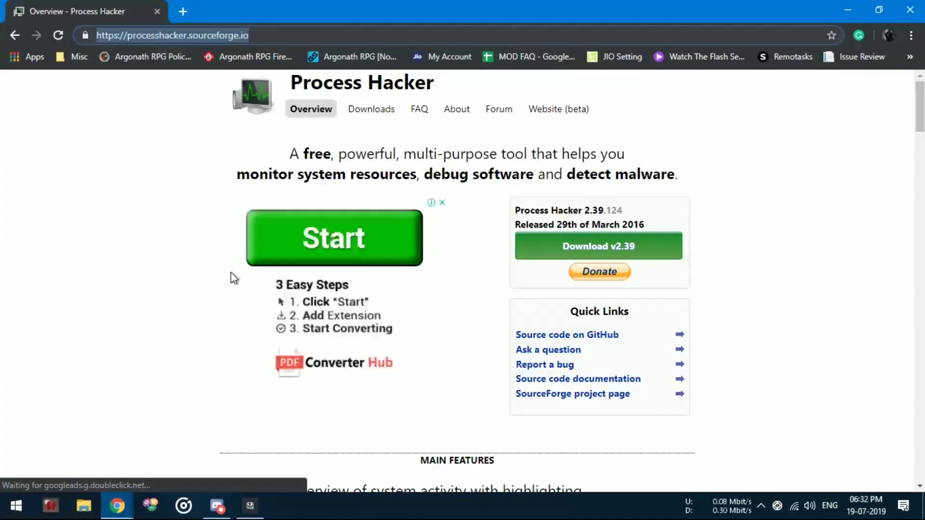
Download the Process Hacker 2.39 installer and install it with a desktop shortcut for the current user only.
click(175, 281)
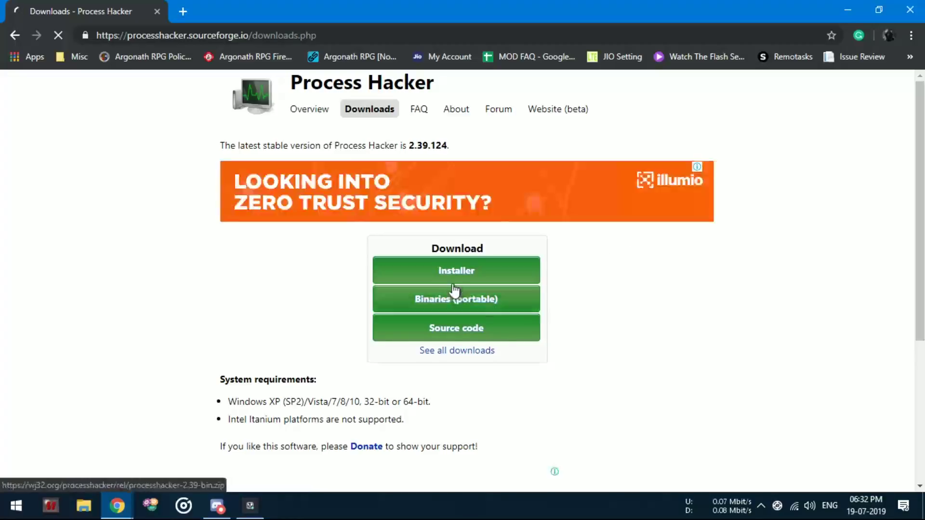
scroll(540, 294, down, 4)
scroll(452, 318, up, 4)
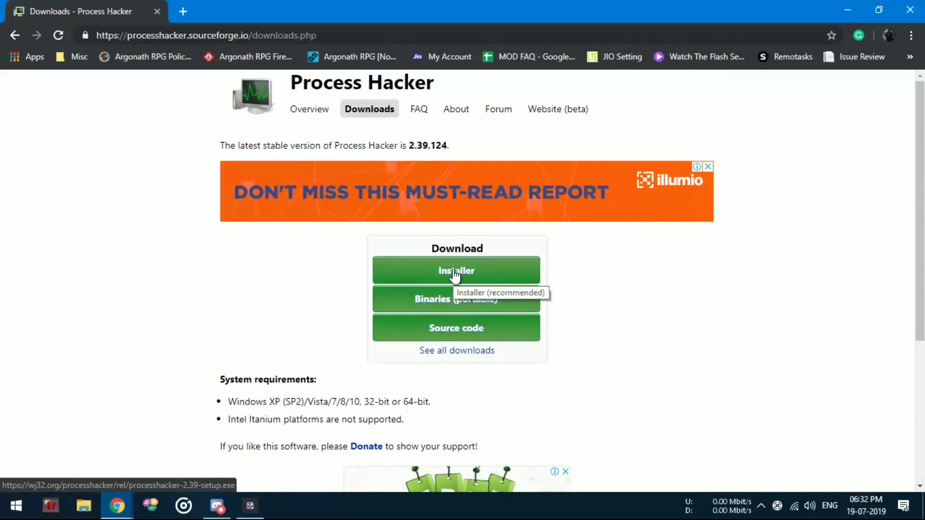
click(454, 280)
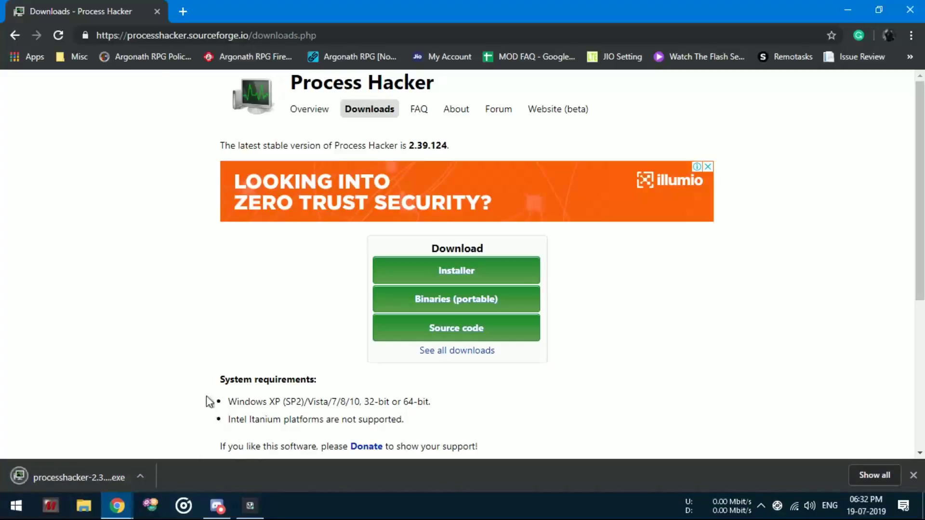
drag(209, 399, 361, 310)
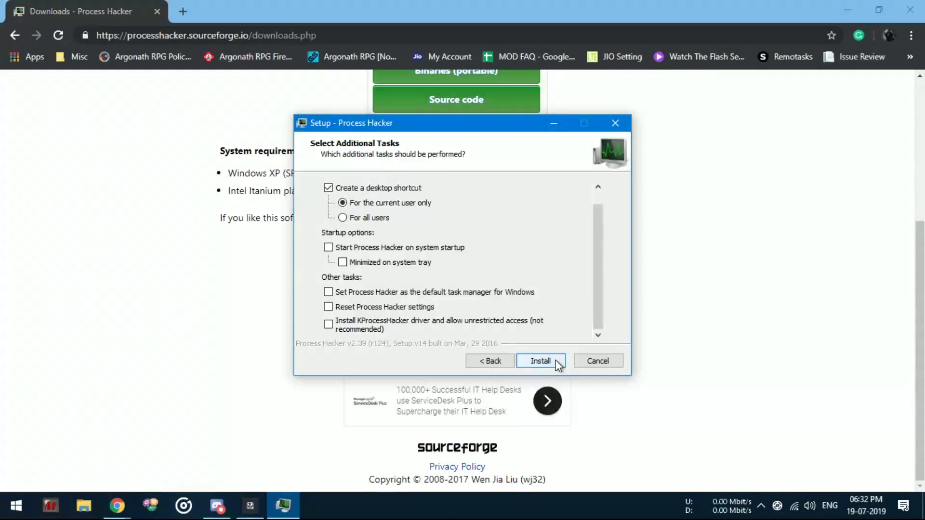
click(540, 361)
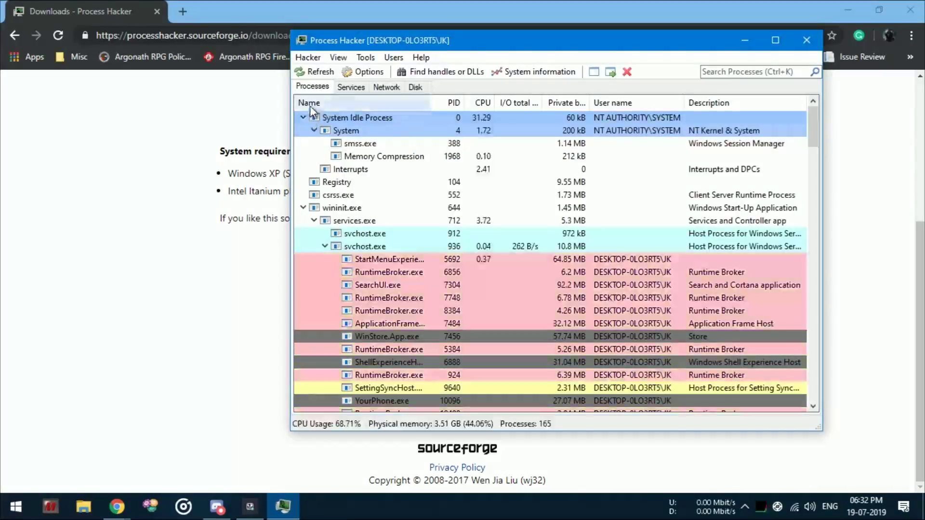
Look through the running processes in Process Hacker, collapsing the top-level process trees.
scroll(354, 316, down, 10)
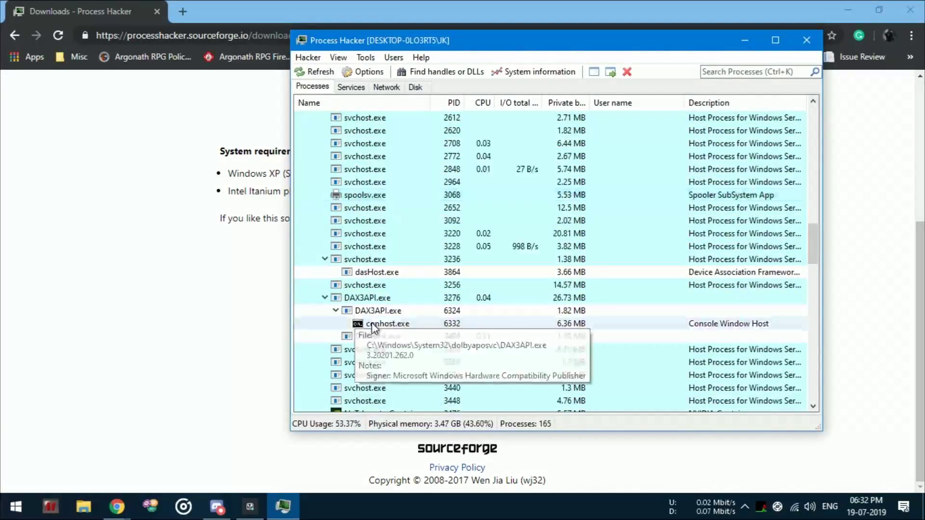
scroll(372, 322, up, 10)
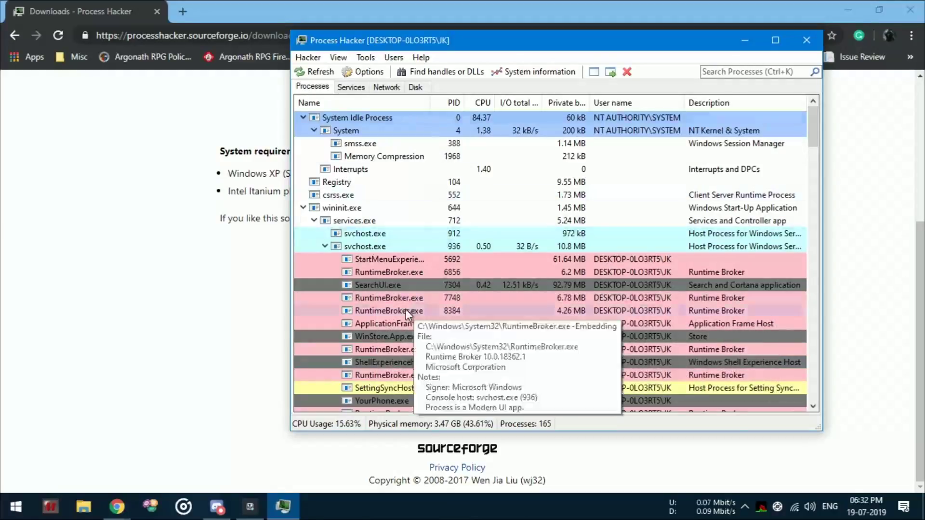
scroll(411, 312, down, 9)
scroll(411, 312, down, 10)
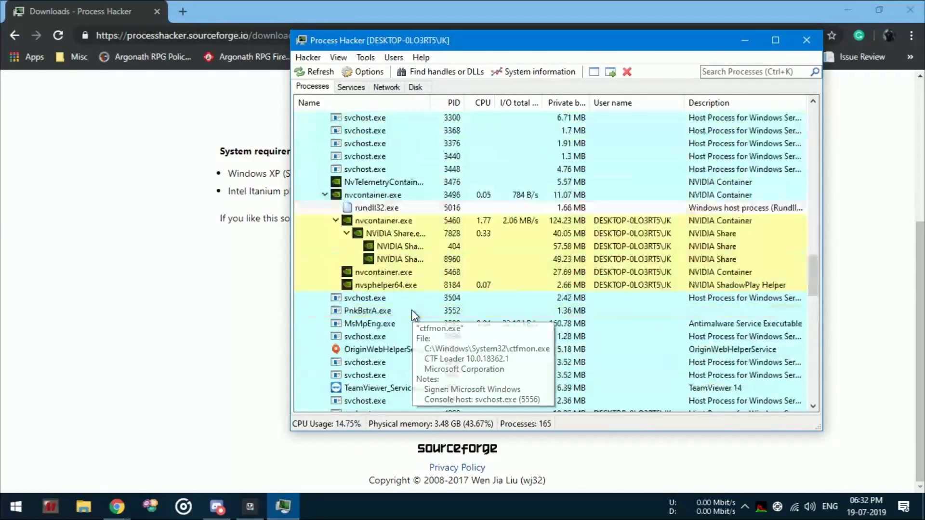
scroll(414, 322, up, 5)
scroll(412, 320, up, 10)
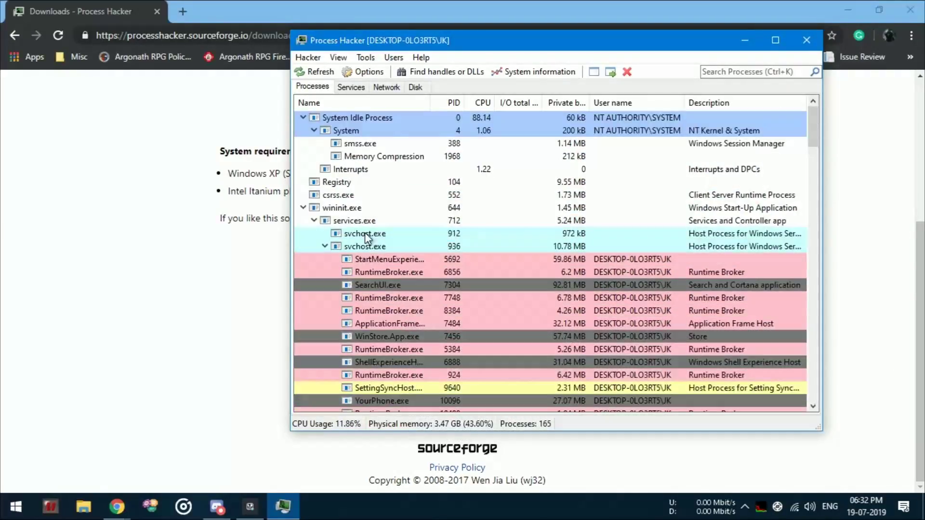
click(303, 118)
click(303, 157)
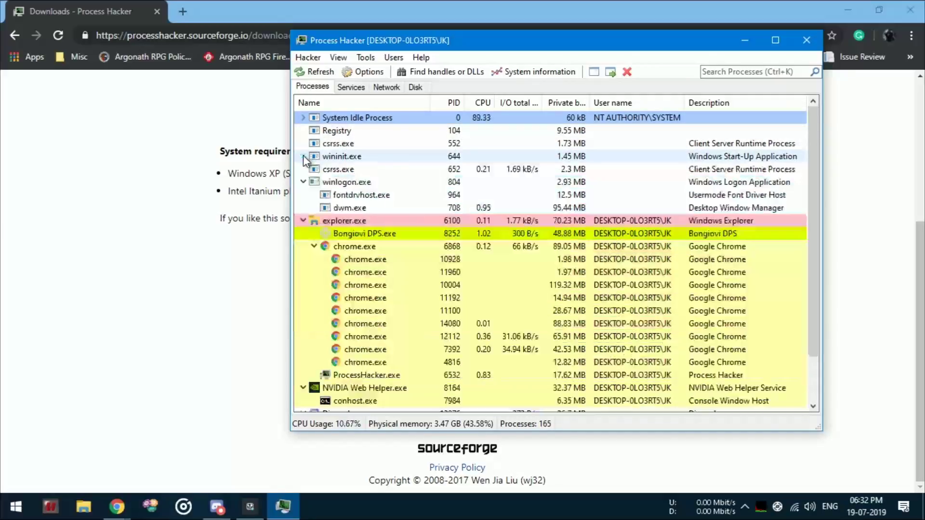
click(304, 182)
click(304, 195)
click(303, 208)
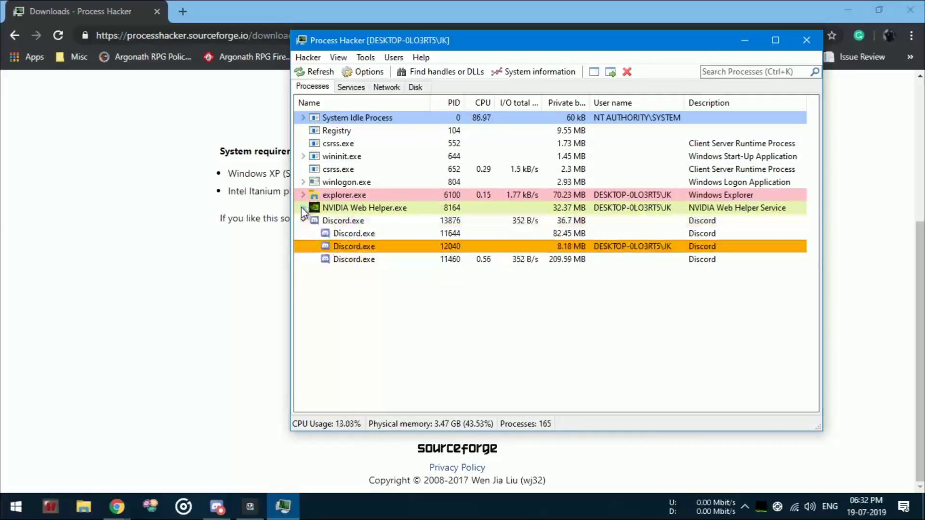
click(303, 221)
Filter the Process Hacker services list by "qm".
click(351, 87)
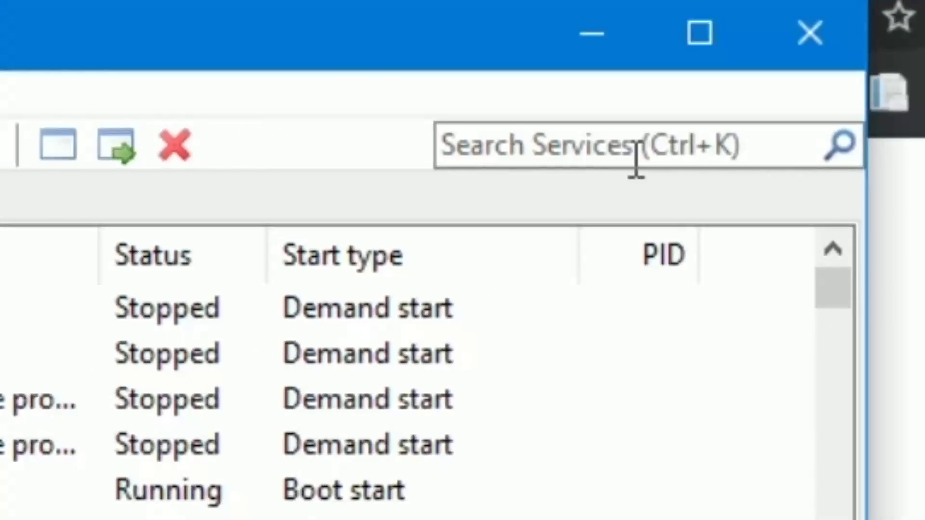
click(727, 96)
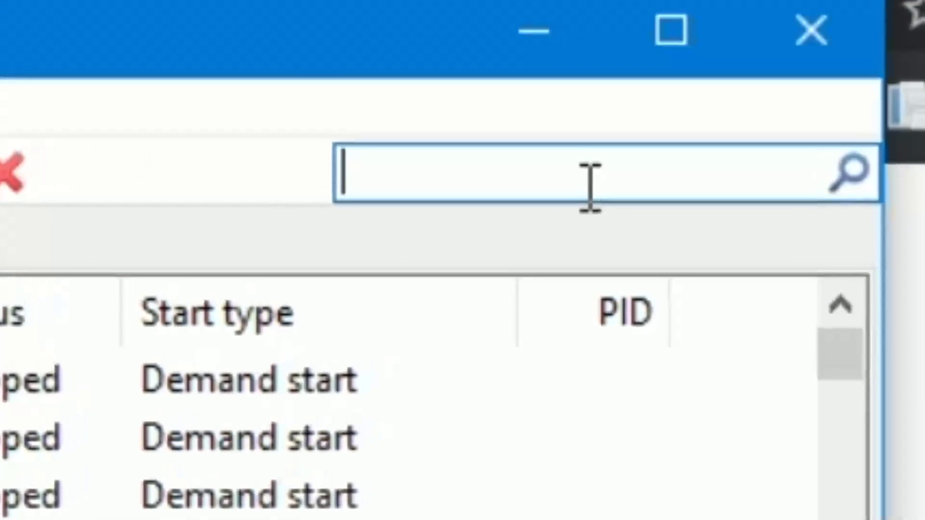
text(qm)
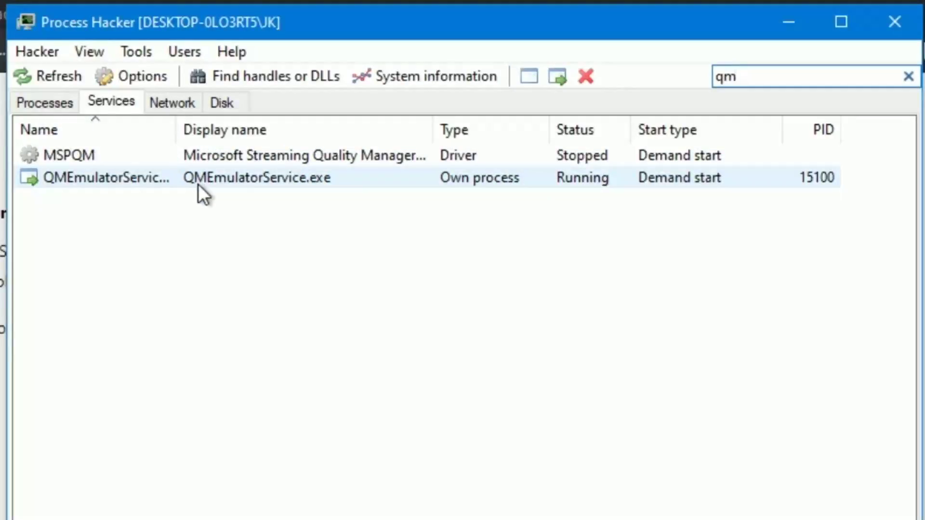
Stop the QMEmulatorService.exe service, granting administrator permission for the operation.
click(198, 183)
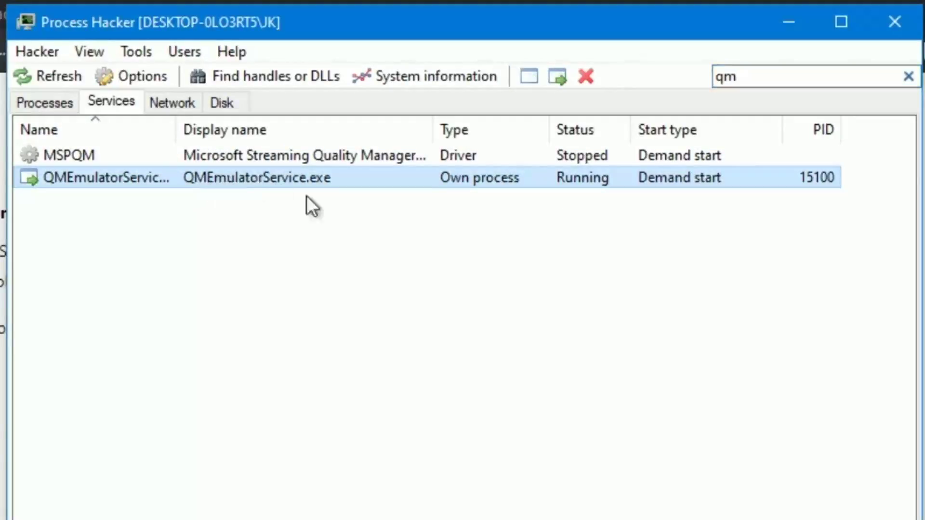
right_click(246, 178)
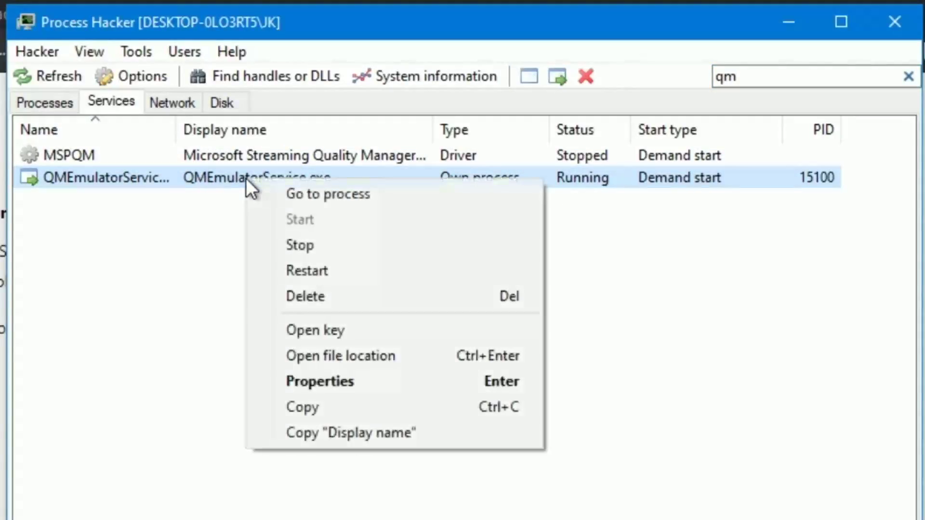
click(350, 249)
click(496, 390)
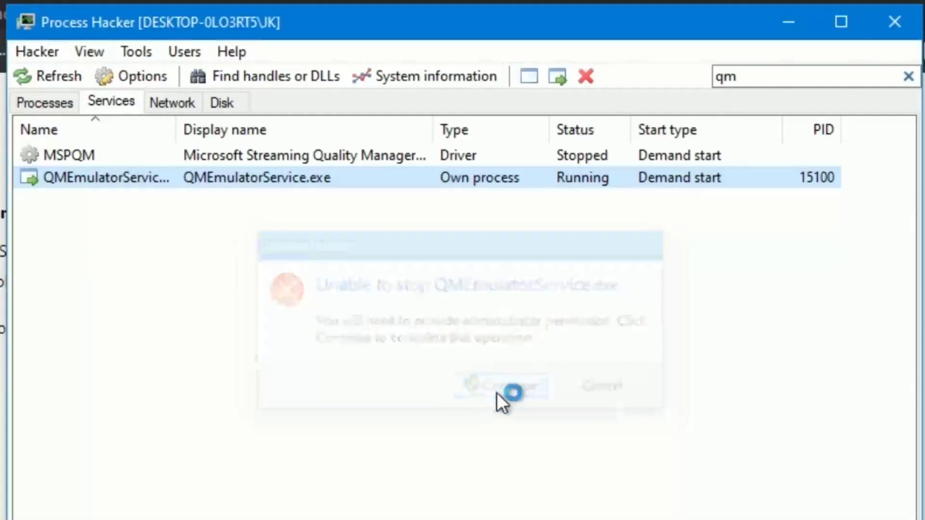
Delete the QMEmulatorService.exe service.
right_click(247, 178)
click(332, 272)
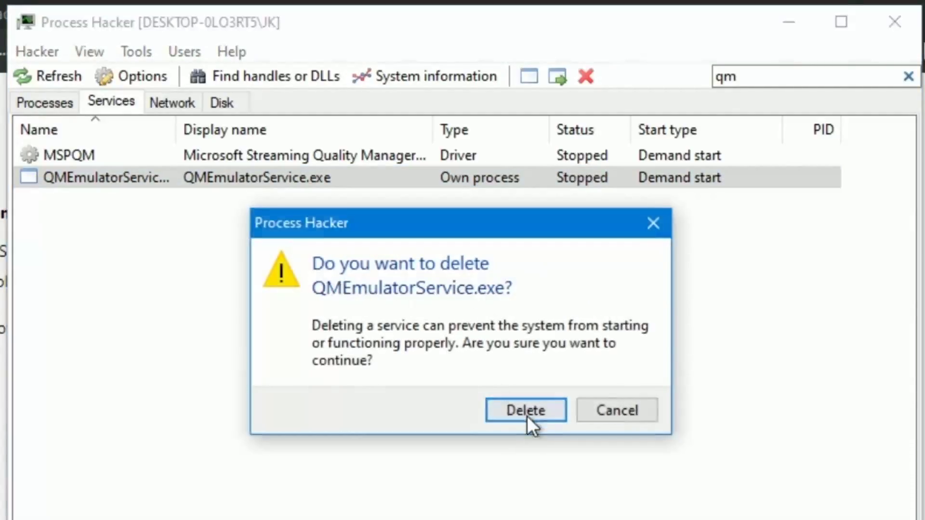
click(524, 408)
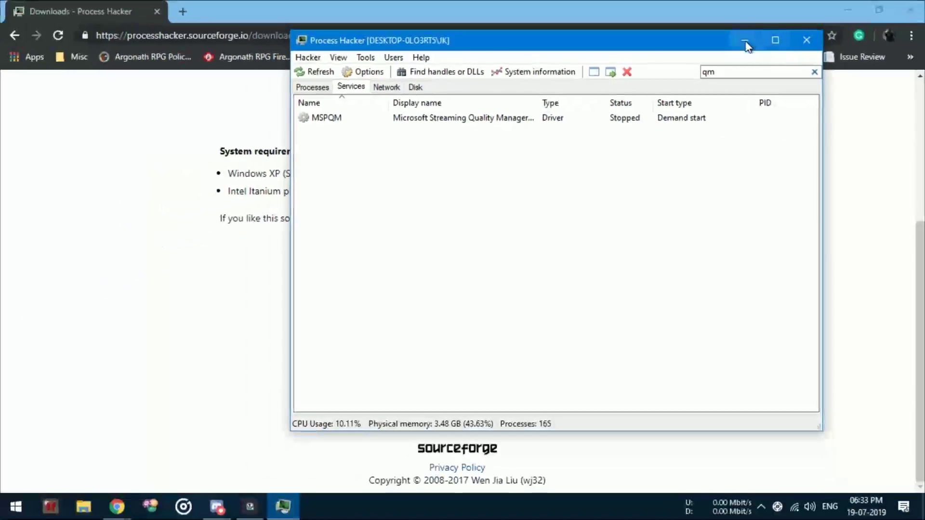
Minimize the open windows, open the Gameloop shortcut's file location and go up to the "pubg mobile" folder.
click(775, 28)
click(848, 11)
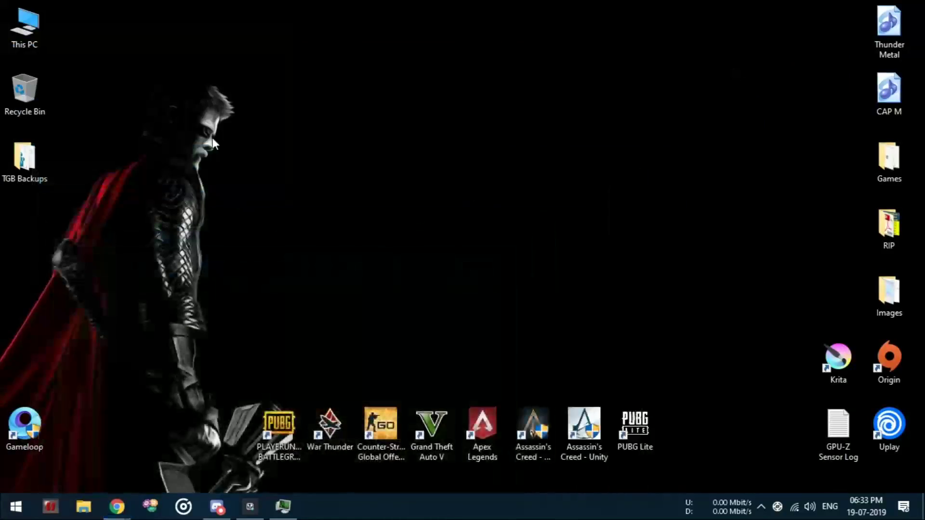
right_click(212, 117)
click(253, 151)
right_click(23, 432)
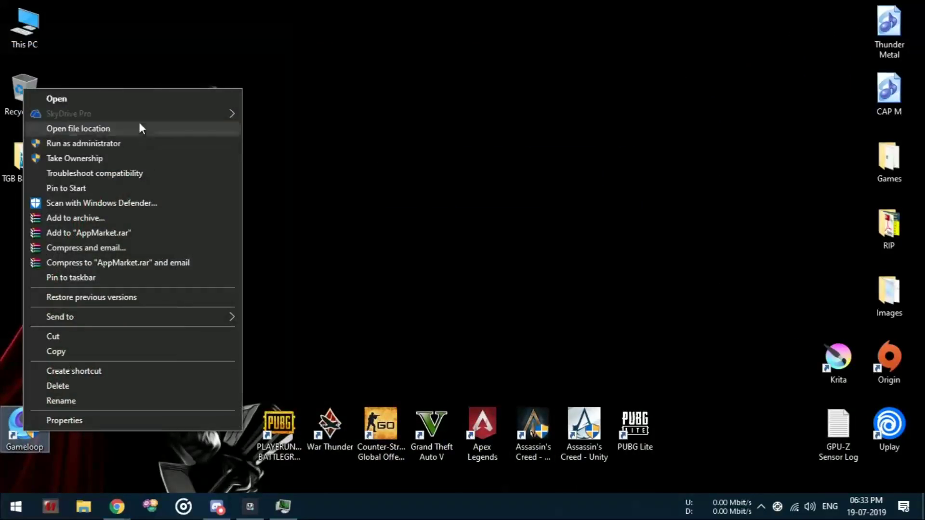
click(140, 128)
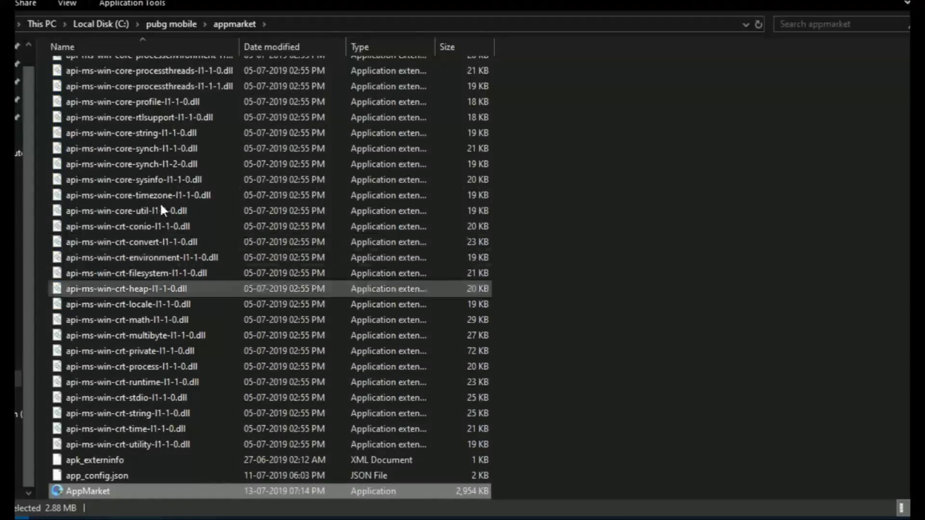
click(169, 25)
drag(92, 144, 116, 36)
click(504, 222)
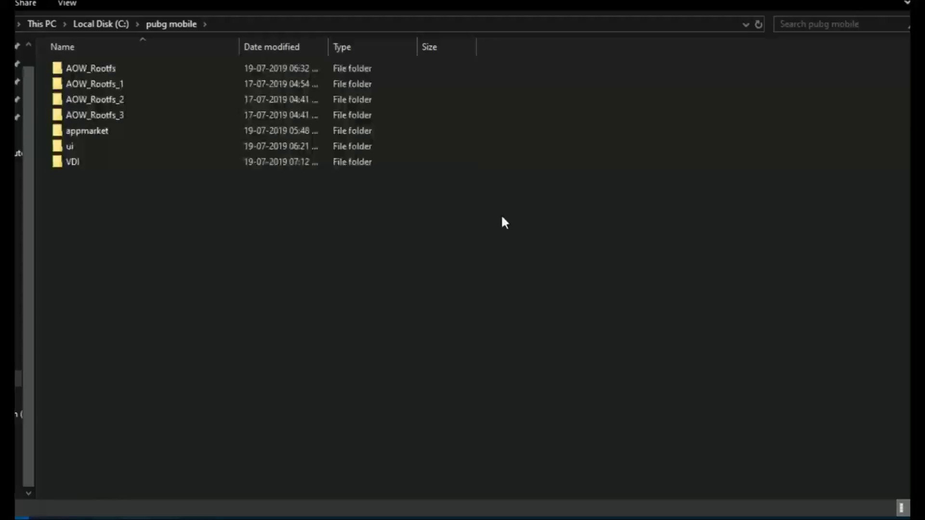
Search the "pubg mobile" folder for "qme" and cut the QMEmulatorService application file.
click(825, 22)
text(qme)
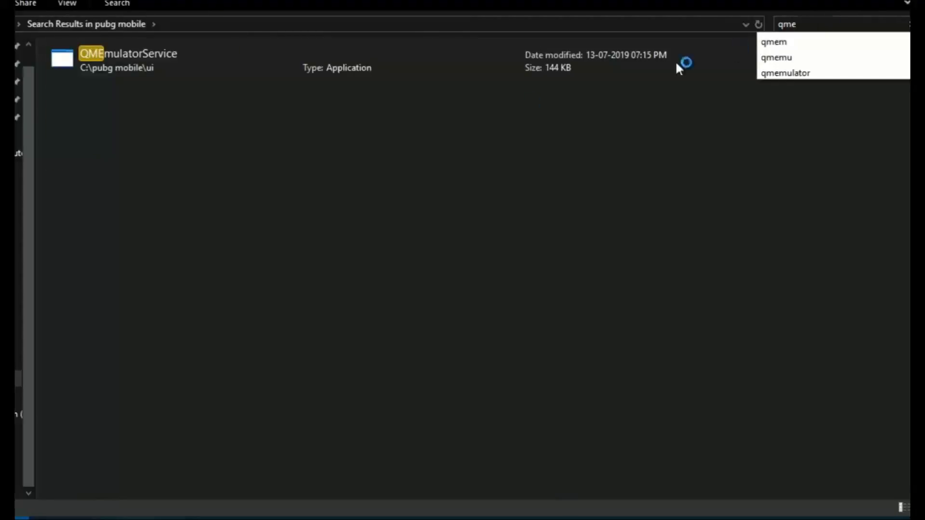
click(108, 60)
right_click(127, 56)
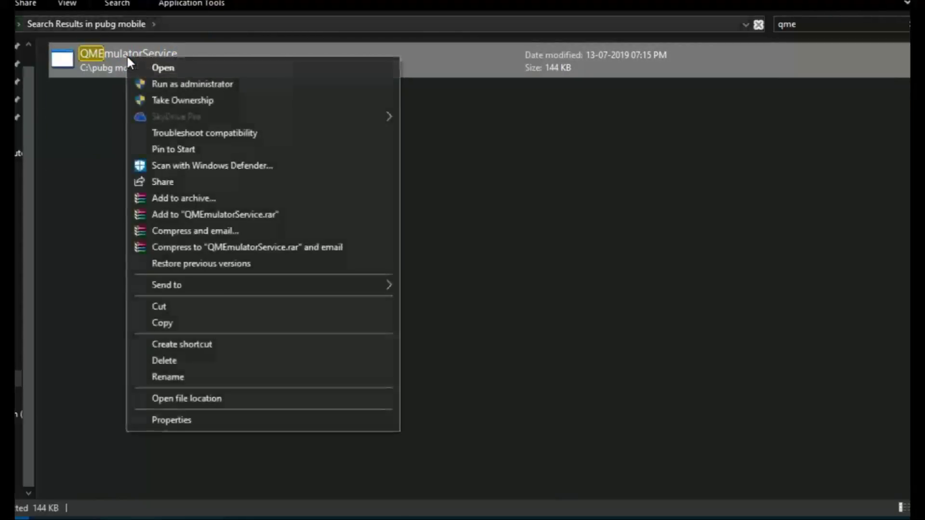
click(201, 308)
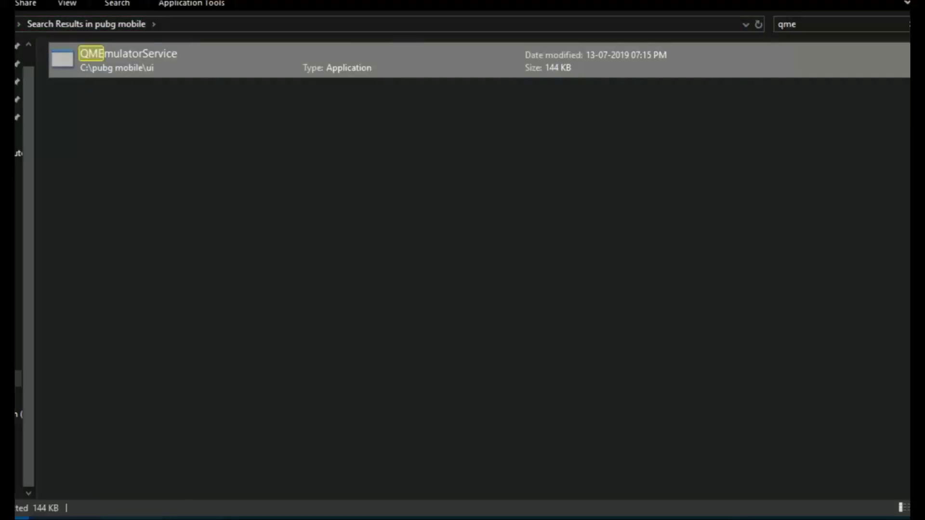
Paste the cut QMEmulatorService file directly into the "pubg mobile" folder and refresh the folder view.
key(alt+Left)
right_click(298, 221)
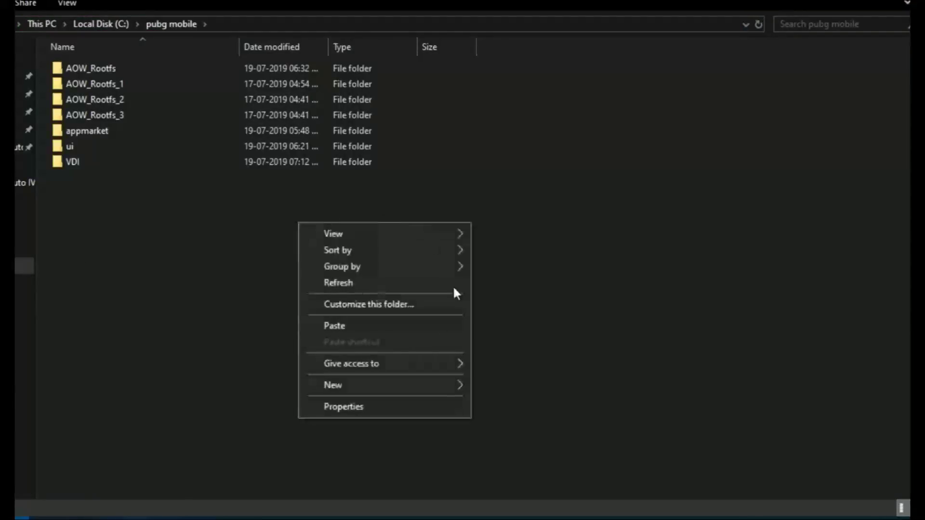
click(366, 328)
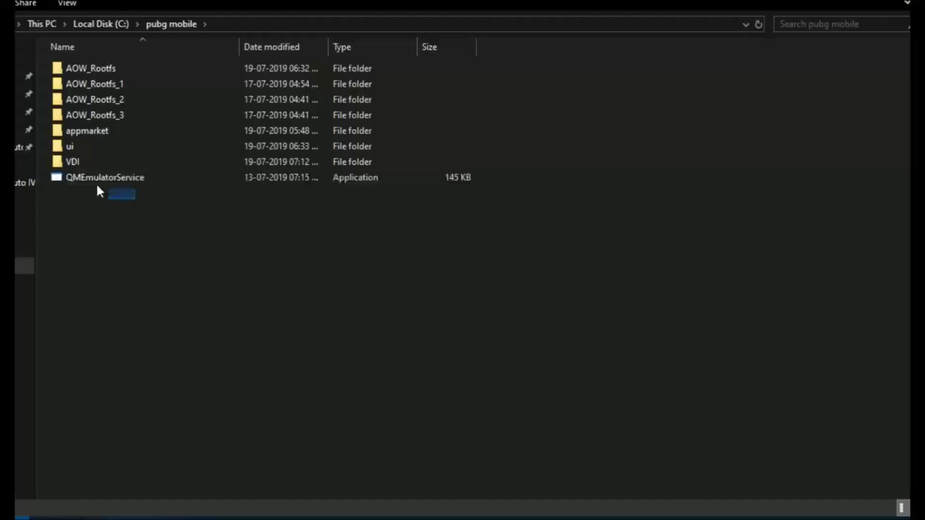
right_click(129, 238)
click(188, 298)
Show the desktop, run Gameloop as administrator and open its Setting Center.
key(super+d)
right_click(30, 438)
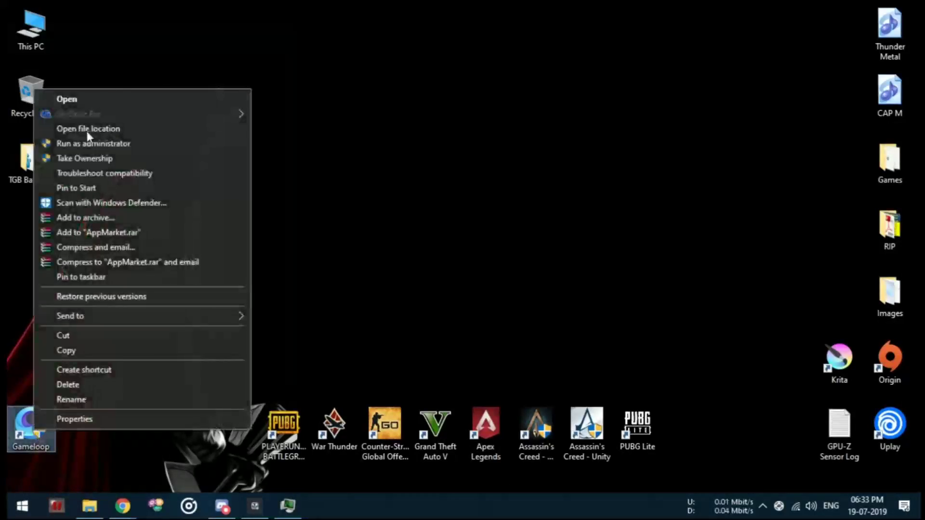
click(88, 143)
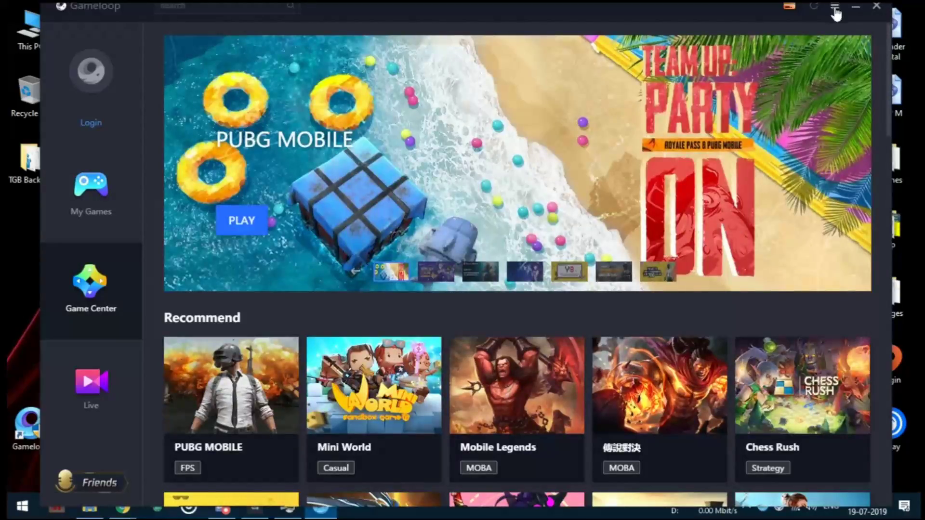
click(836, 11)
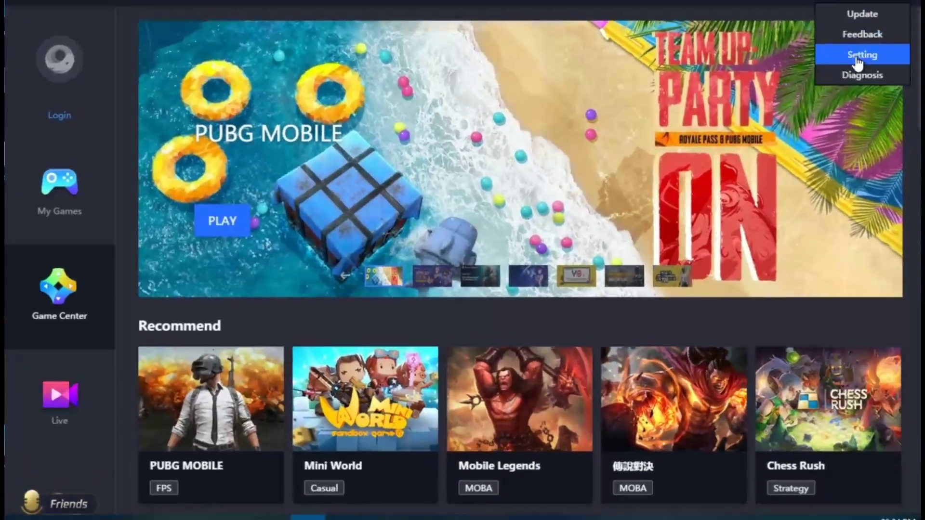
click(826, 71)
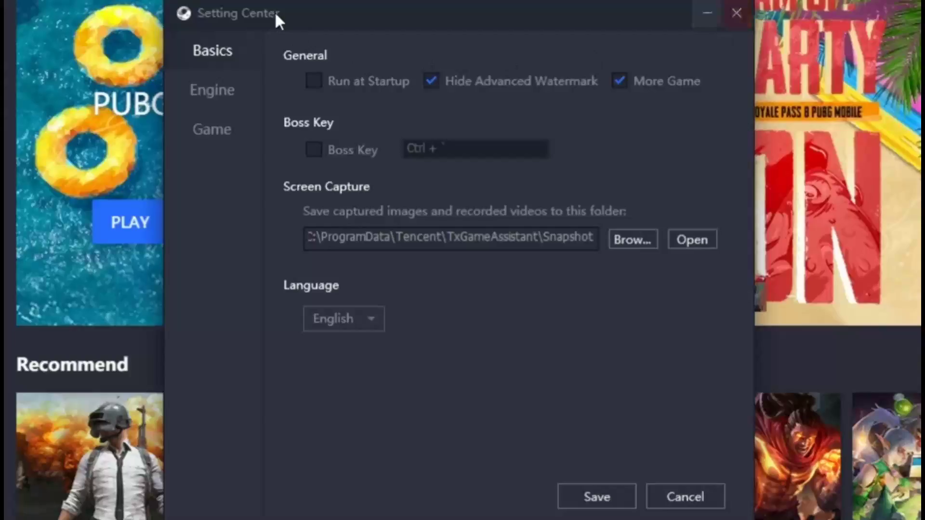
In the Engine settings, set the memory to 4096MB and the processor count to 4.
click(203, 89)
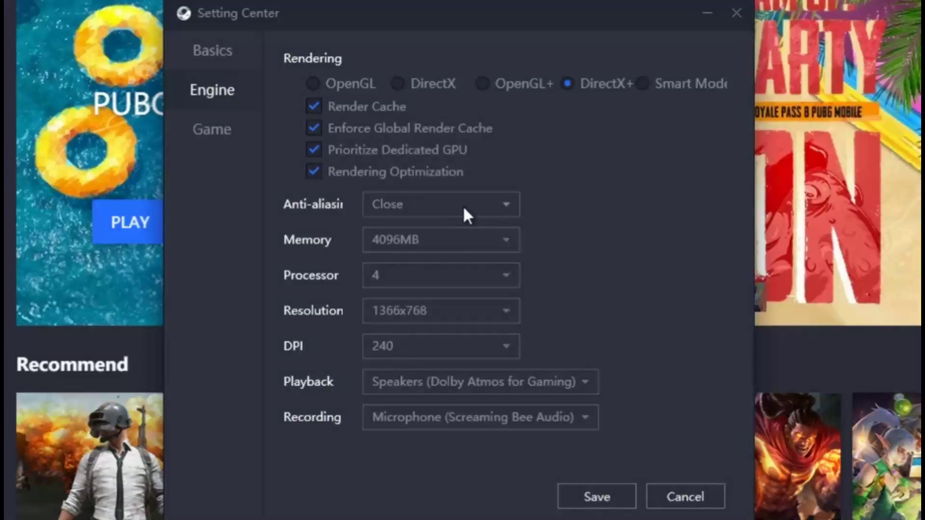
click(417, 241)
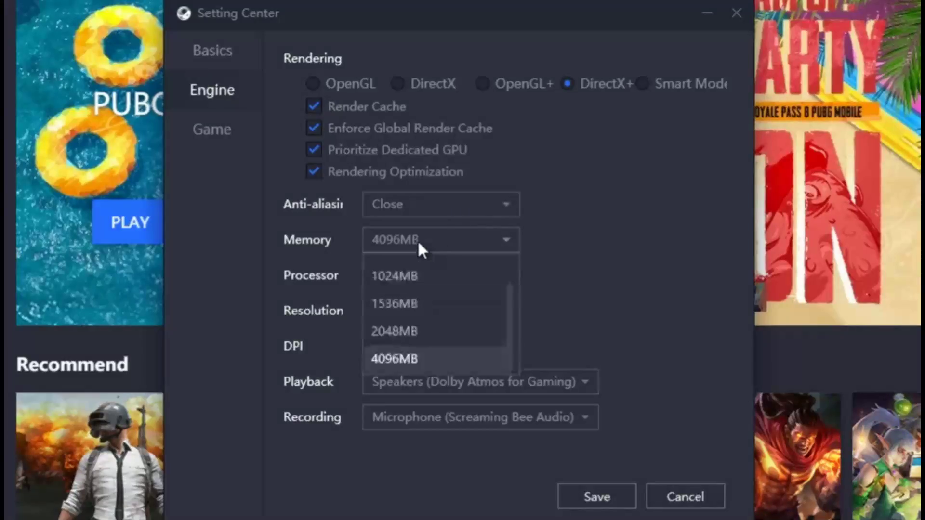
click(400, 356)
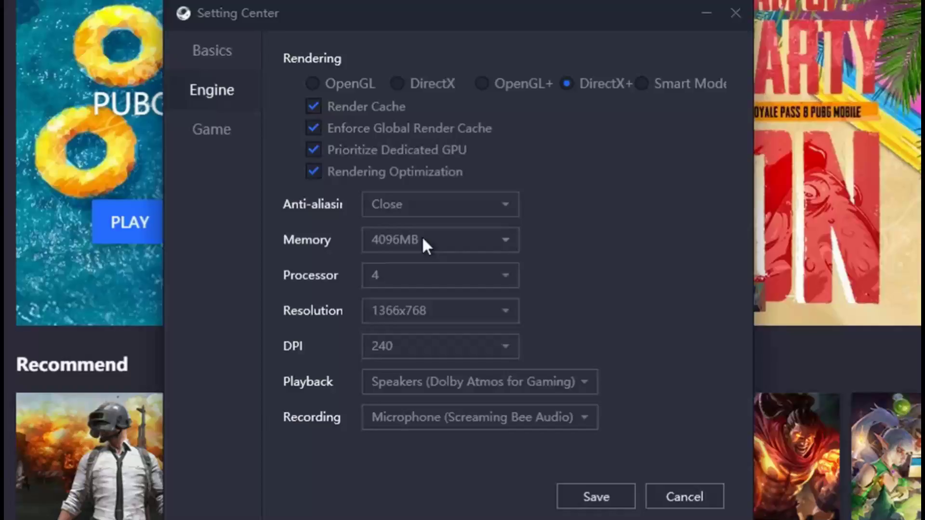
click(407, 277)
scroll(417, 349, down, 1)
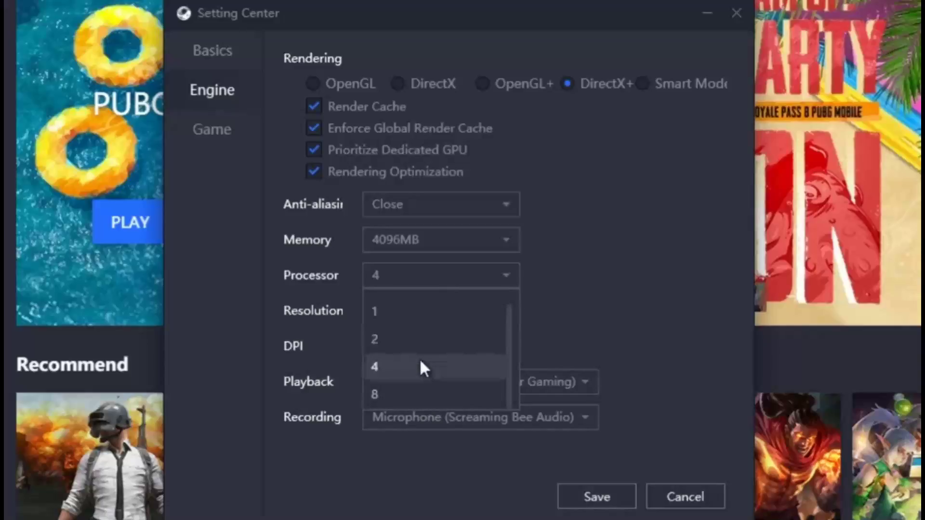
click(414, 393)
click(419, 279)
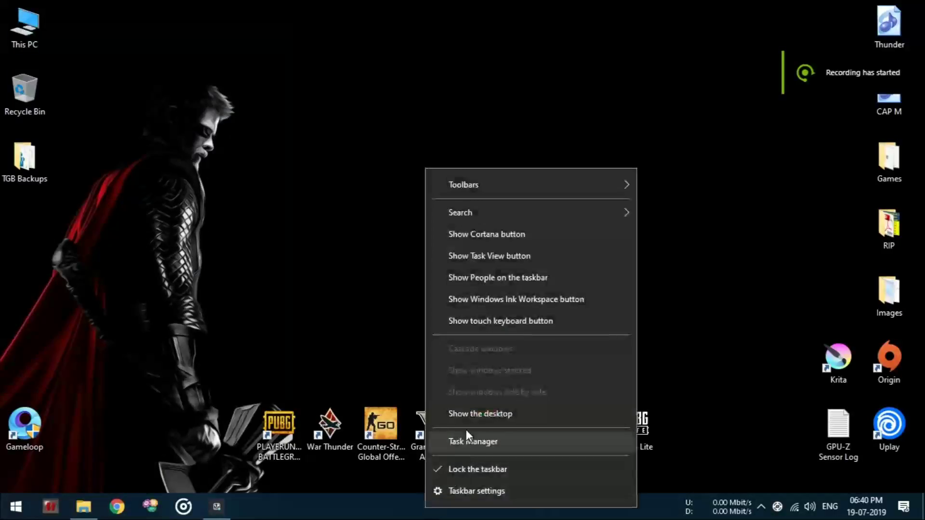
Open Task Manager and view its performance information.
click(468, 438)
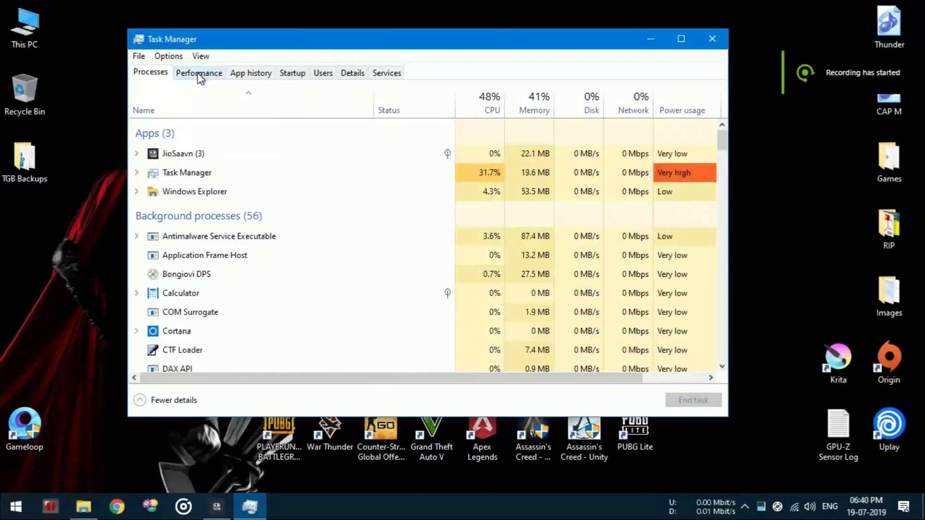
click(199, 73)
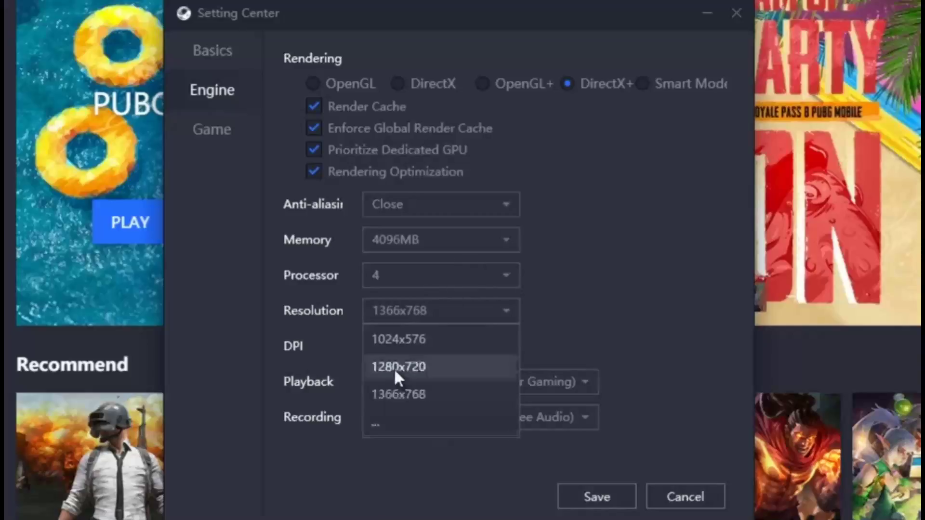
Enter a custom emulator resolution of 1920 x 1080 in the Engine settings.
click(426, 424)
double_click(586, 311)
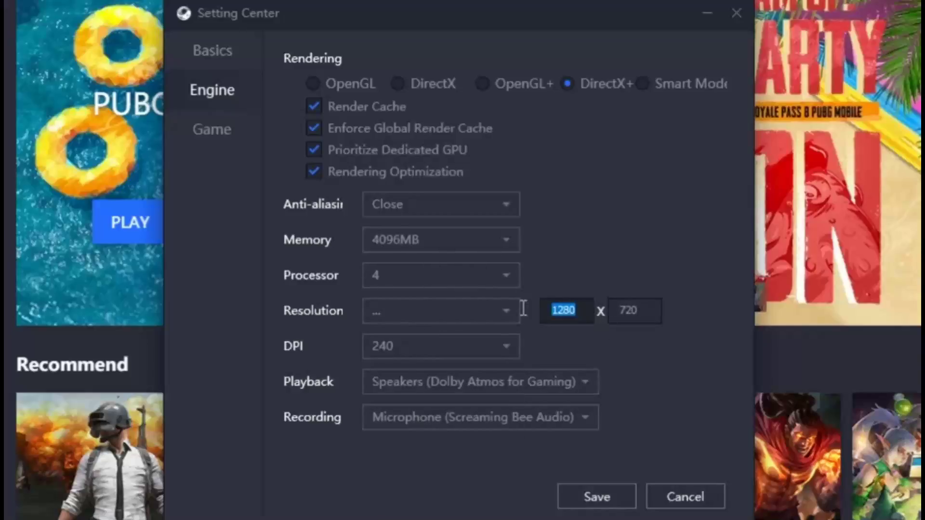
text(1920)
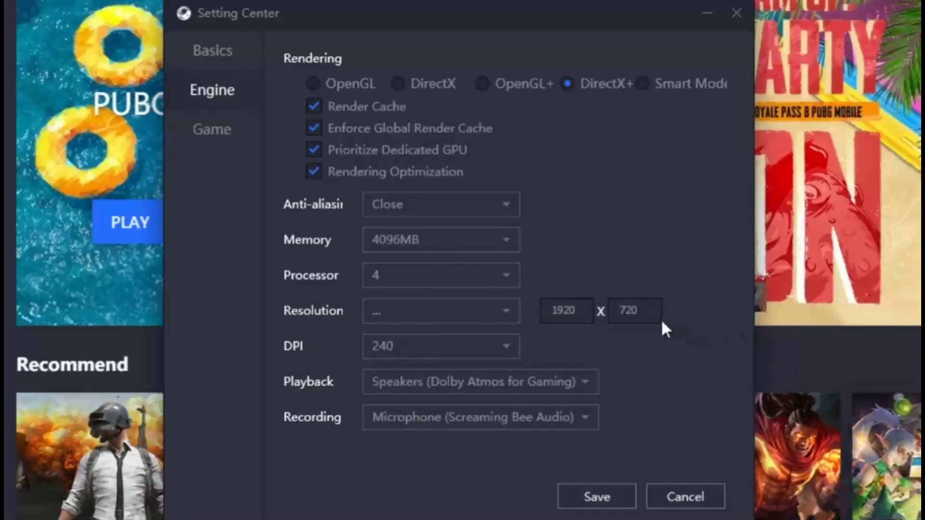
double_click(629, 311)
text(1080)
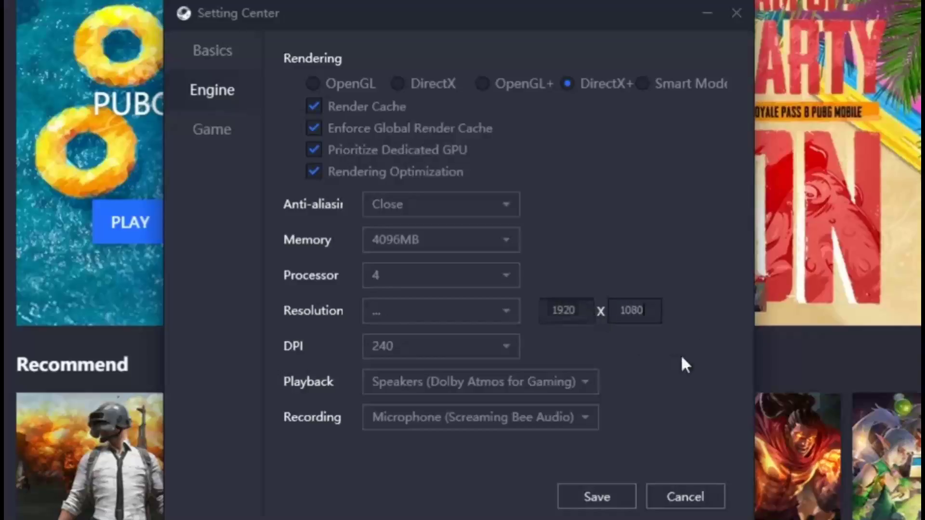
Set the emulator resolution to 1366x768 and the DPI to 240.
click(417, 316)
click(398, 398)
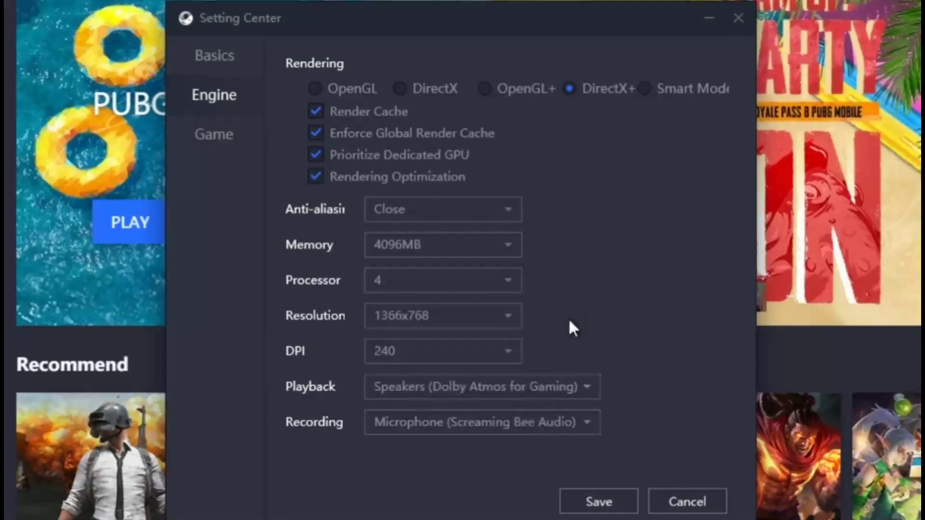
click(452, 349)
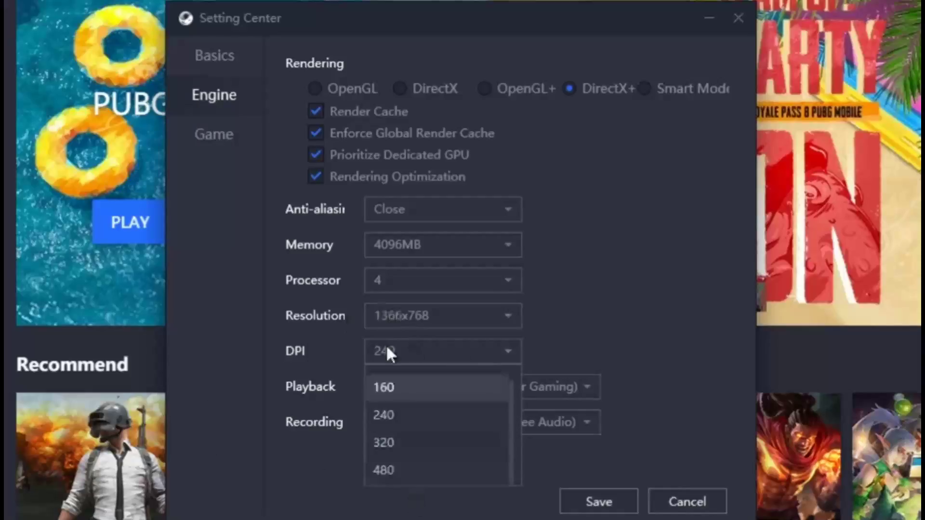
click(396, 412)
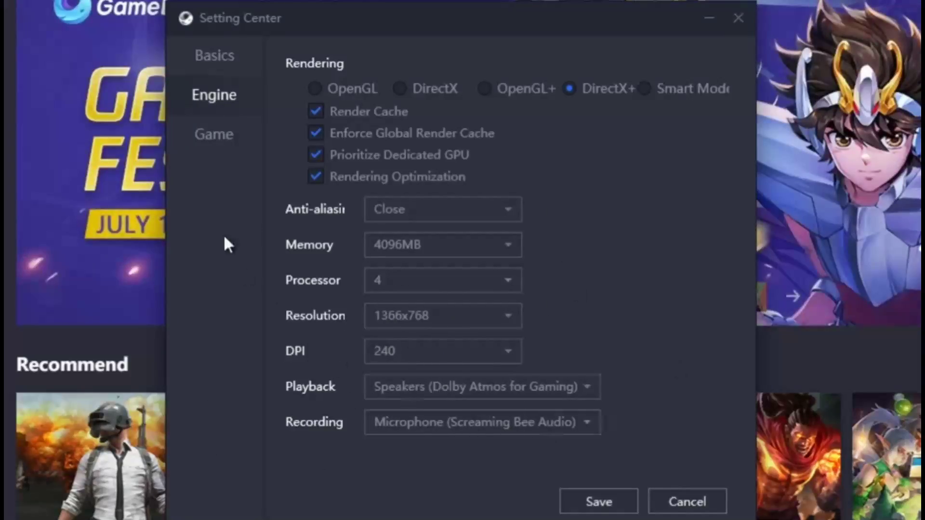
View the PUBG MOBILE gaming resolution and display quality options and cancel the Setting Center.
click(224, 136)
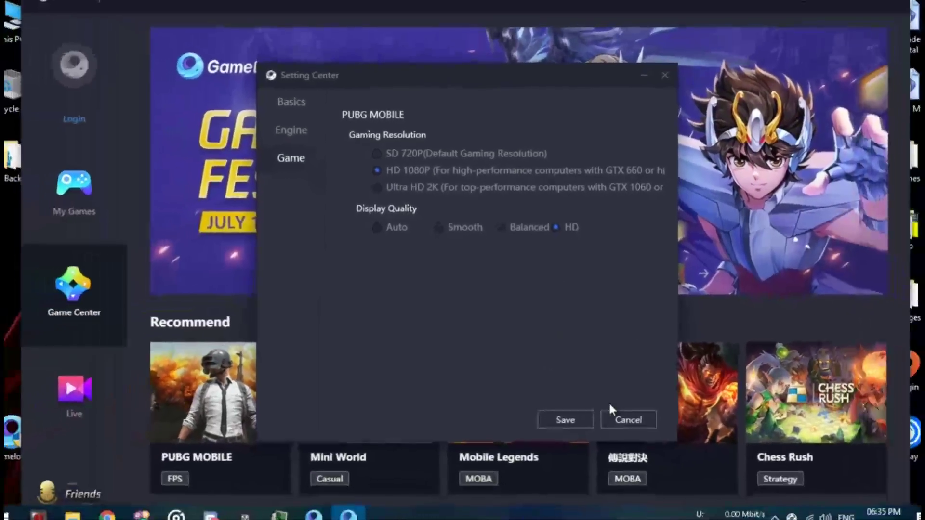
click(675, 501)
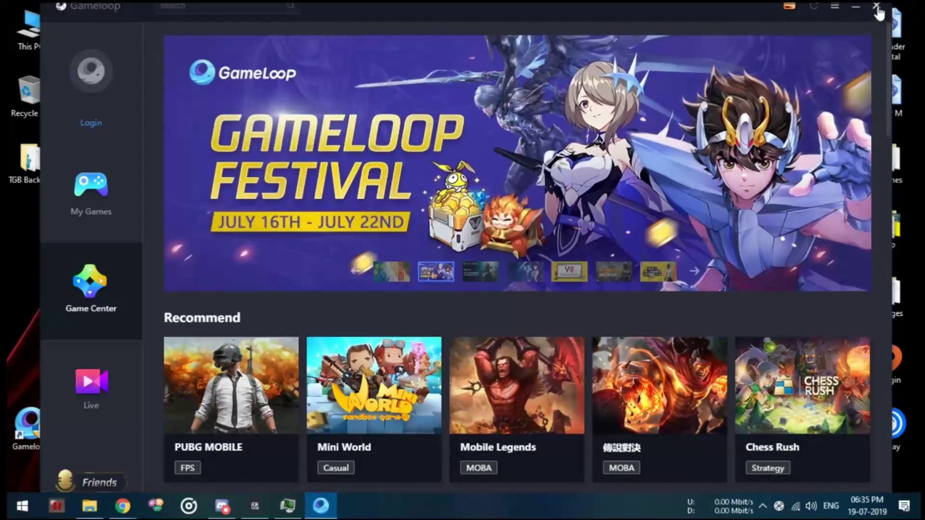
Close the Gameloop window and check the hidden notification area icons.
click(878, 7)
click(763, 506)
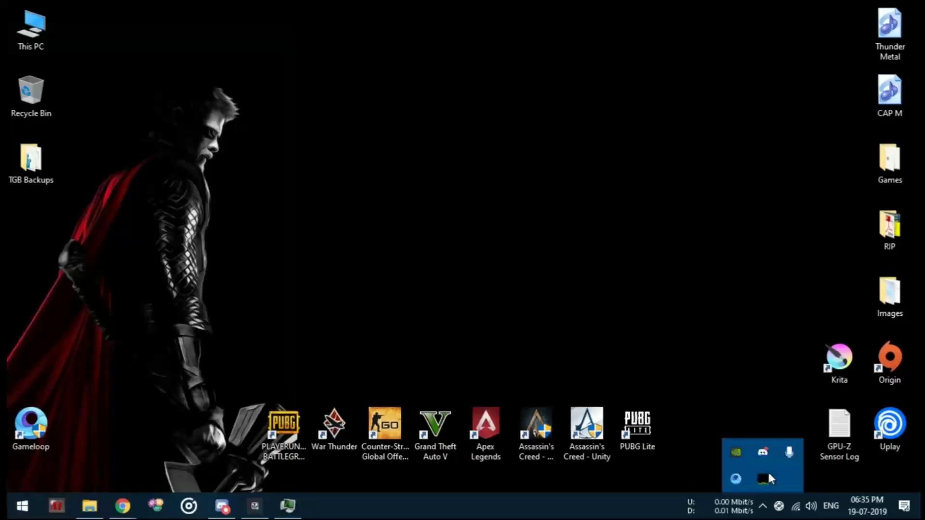
click(763, 506)
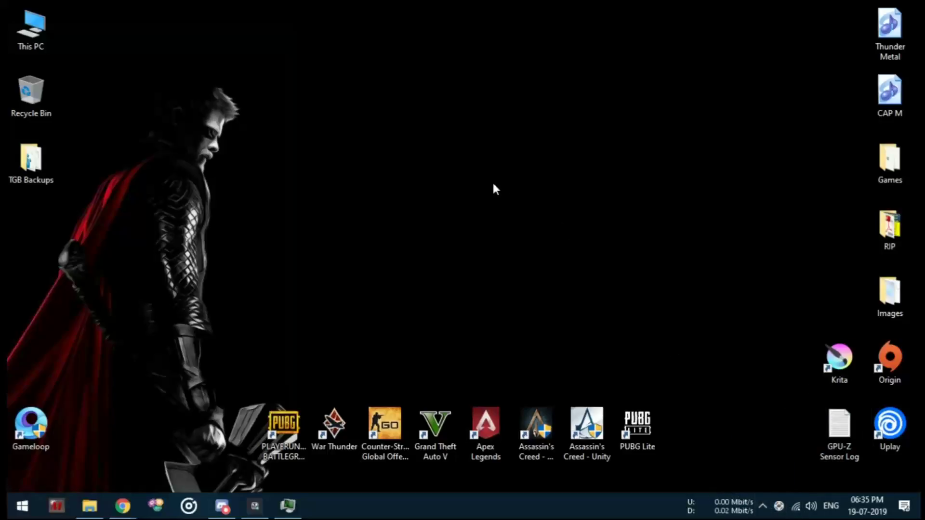
Run Gameloop as administrator again and show the My Games page.
right_click(24, 427)
click(94, 140)
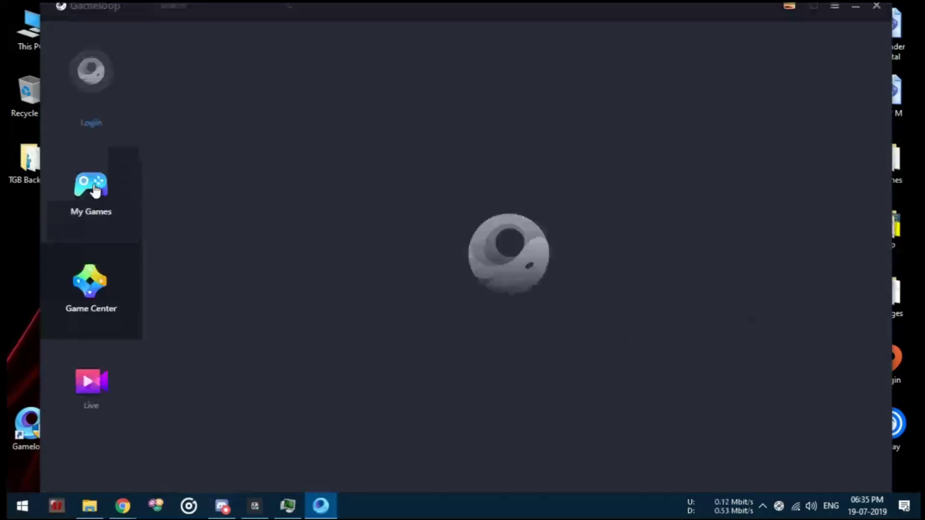
click(94, 189)
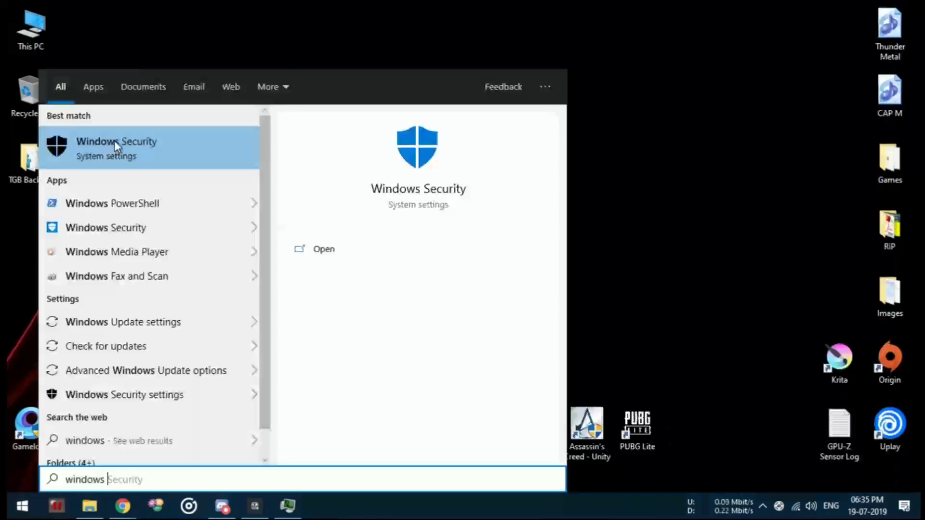
Open Windows Security and go to the exclusions list in the Virus & threat protection settings.
click(115, 140)
click(397, 197)
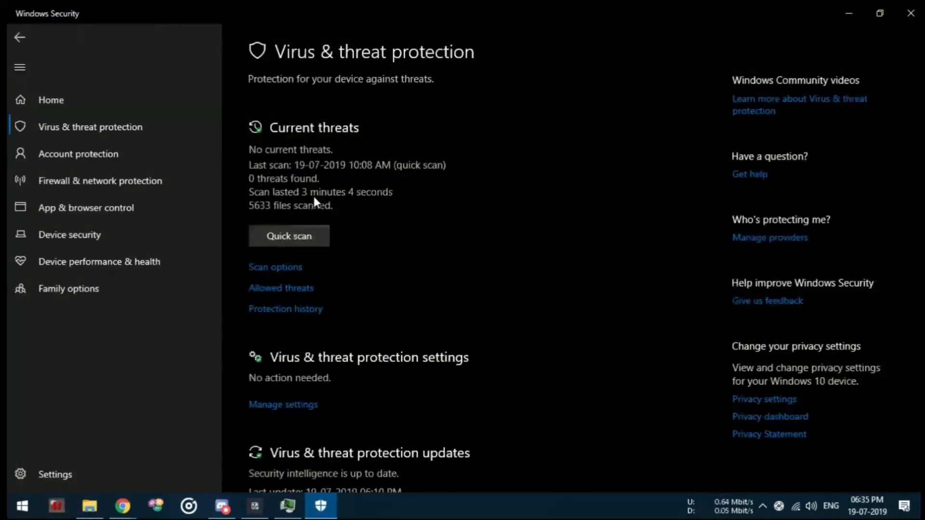
scroll(287, 320, down, 5)
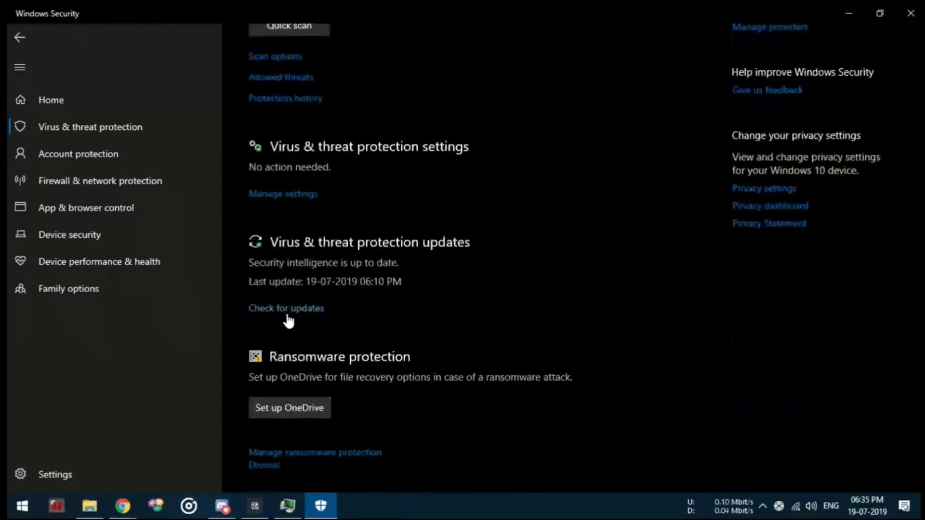
scroll(286, 328, up, 3)
click(273, 325)
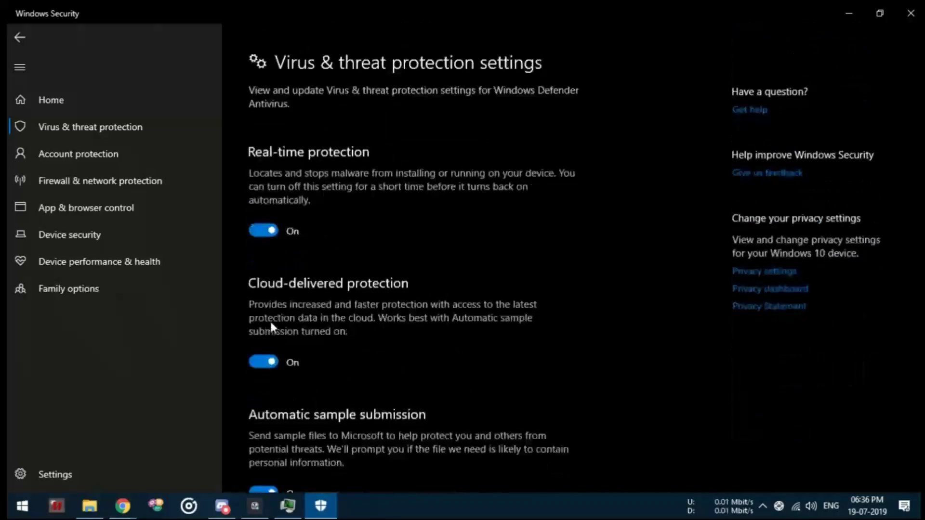
scroll(289, 356, down, 10)
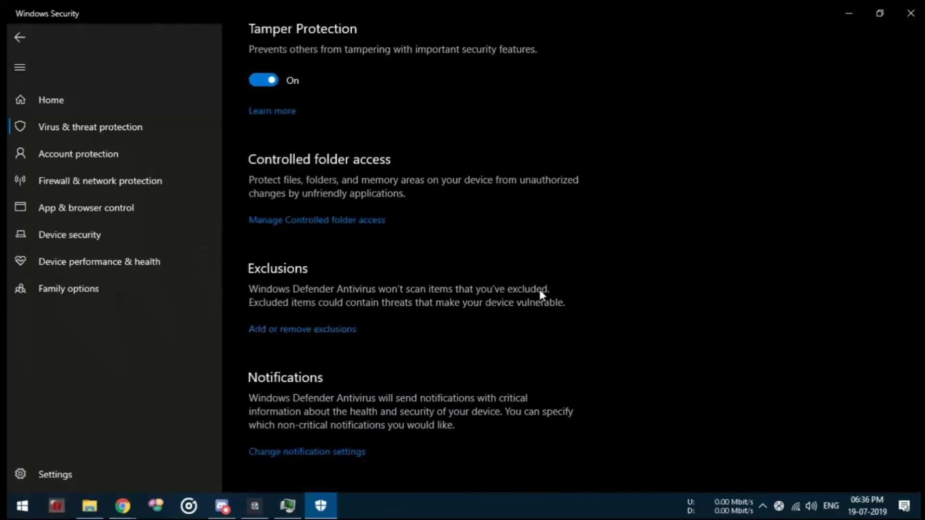
click(297, 329)
Add the C:\pubg mobile folder as an antivirus exclusion and close Windows Security.
click(282, 154)
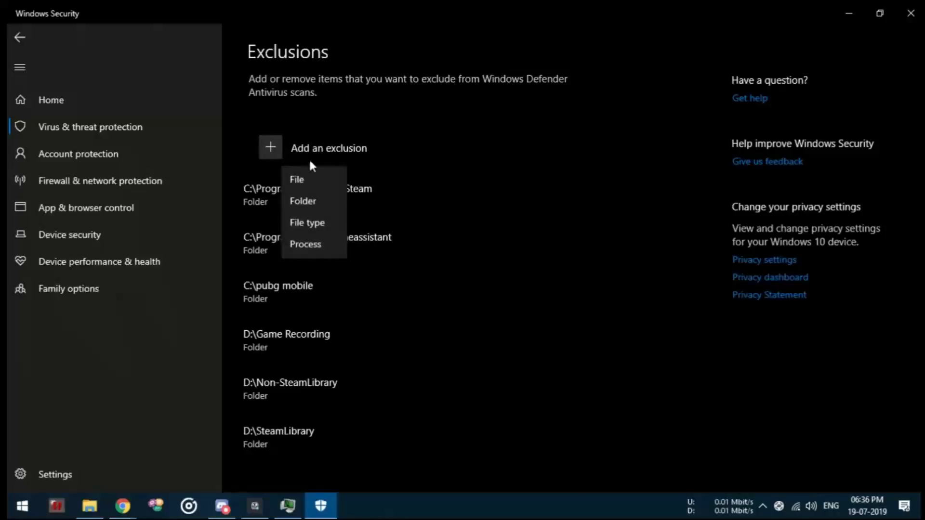
click(308, 204)
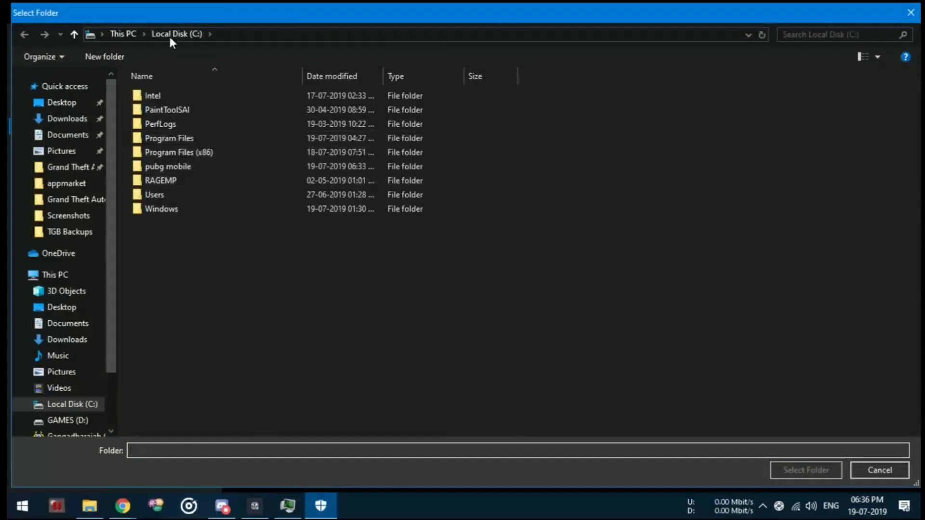
double_click(172, 169)
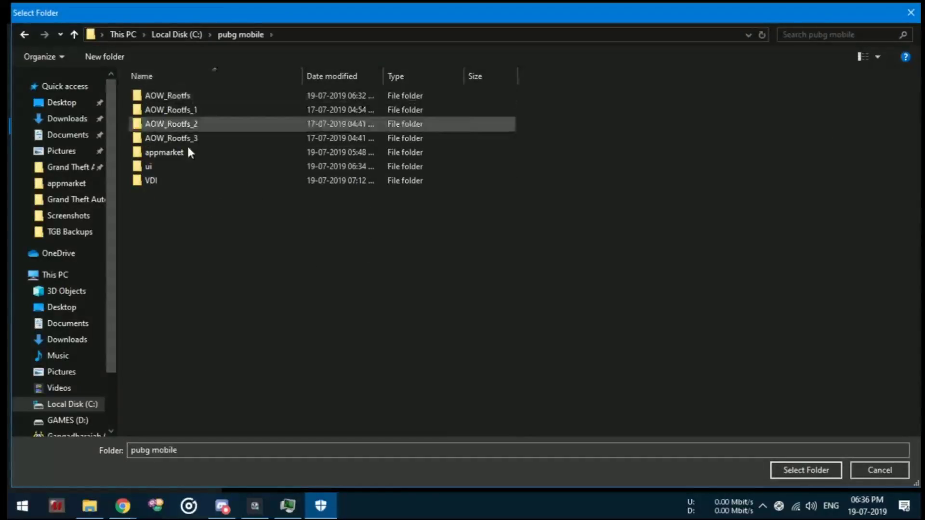
click(177, 34)
click(184, 168)
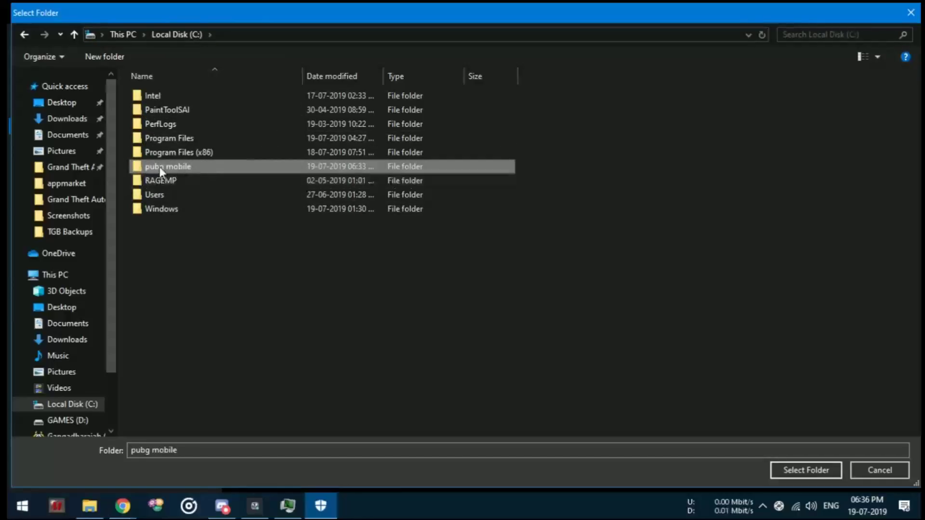
click(797, 469)
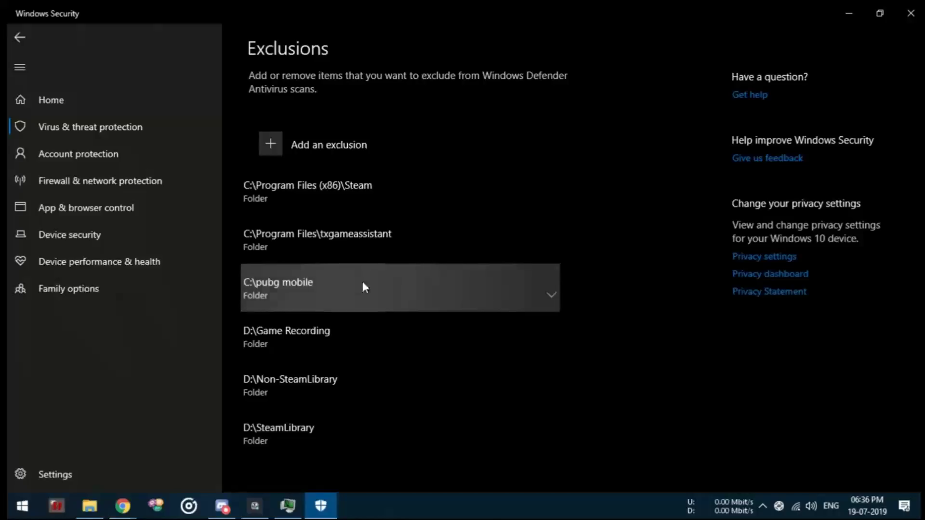
click(911, 14)
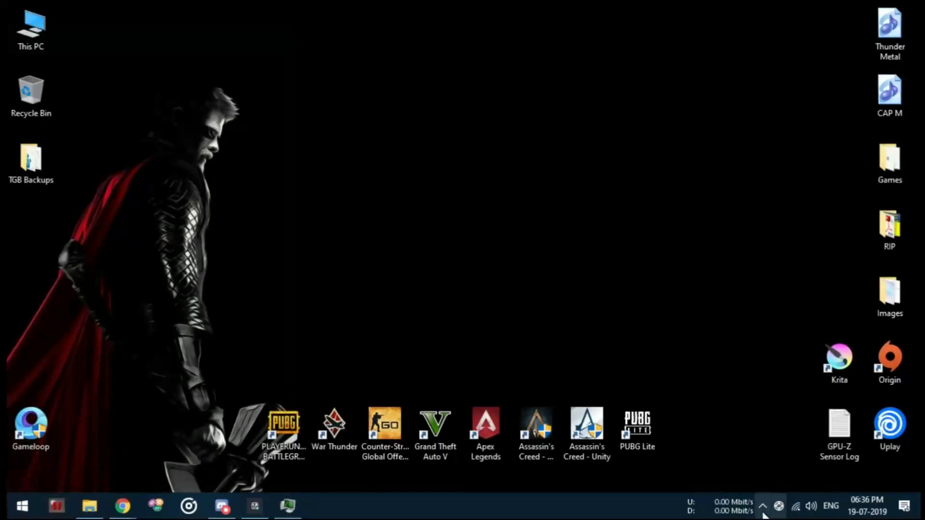
Bring up the Process Hacker window and collapse all expanded process groups, including wininit.exe, explorer.exe, Discord.exe and NVIDIA Web Helper.exe.
click(764, 482)
click(18, 84)
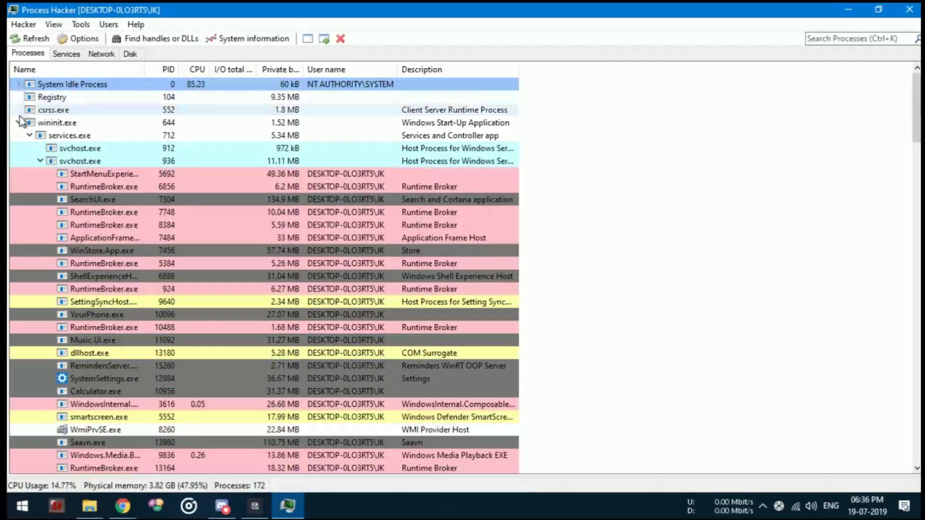
click(19, 123)
click(18, 148)
click(18, 161)
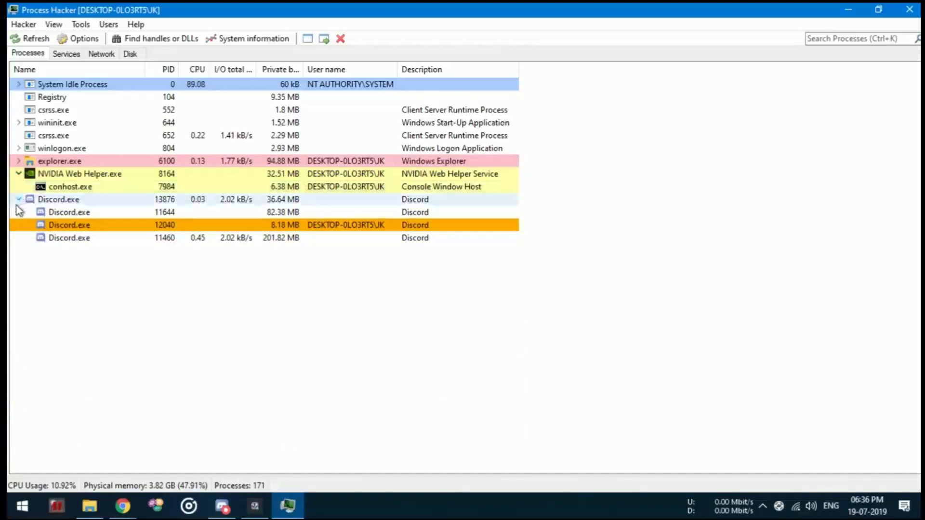
click(18, 199)
click(19, 174)
Sort the process list by CPU usage to examine which processes load the processor most.
click(197, 69)
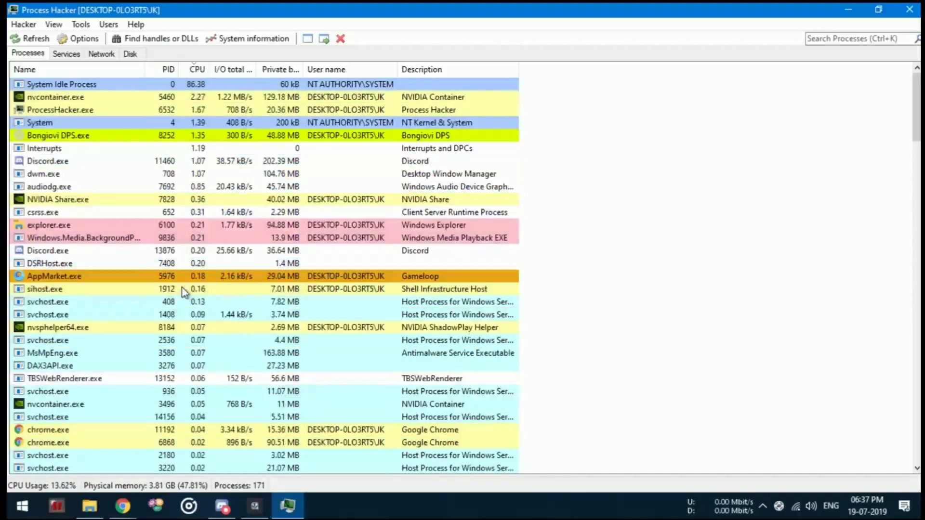
click(197, 69)
click(197, 69)
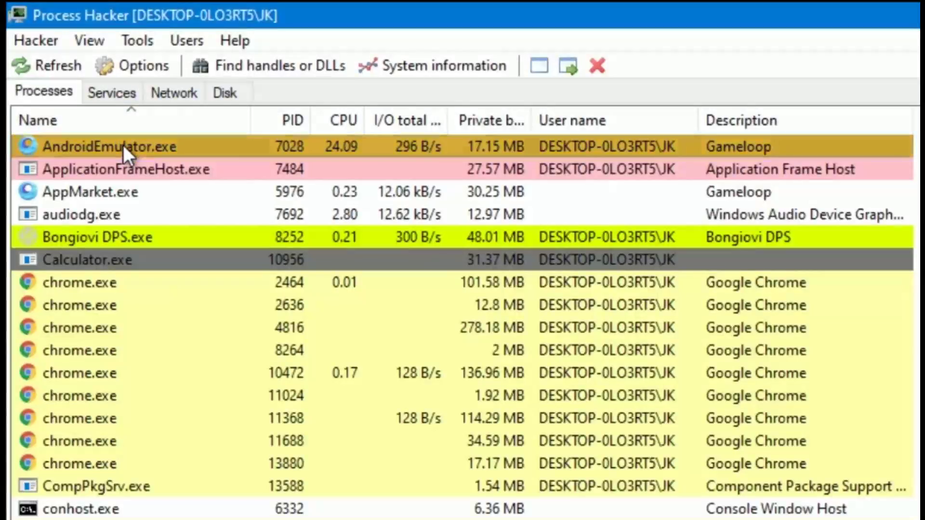
Terminate the AndroidEmulator.exe process belonging to Gameloop.
right_click(153, 144)
click(174, 159)
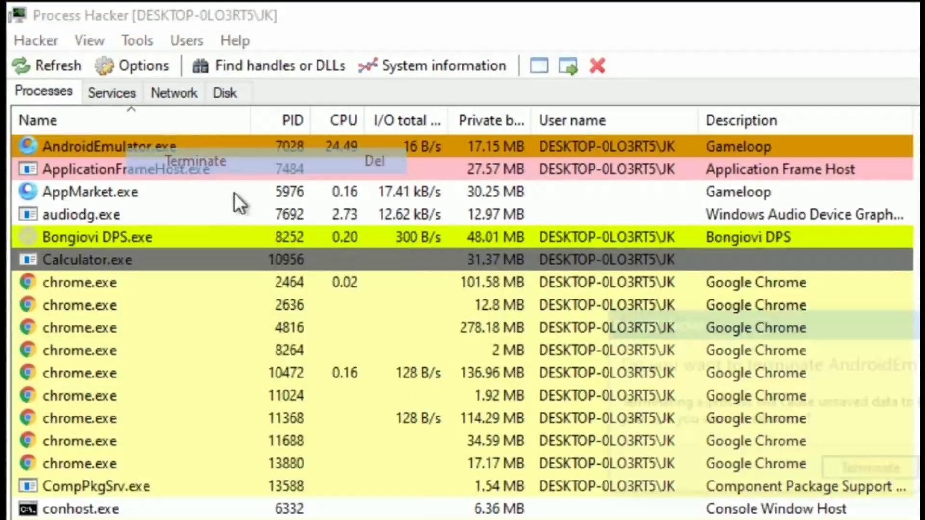
click(875, 472)
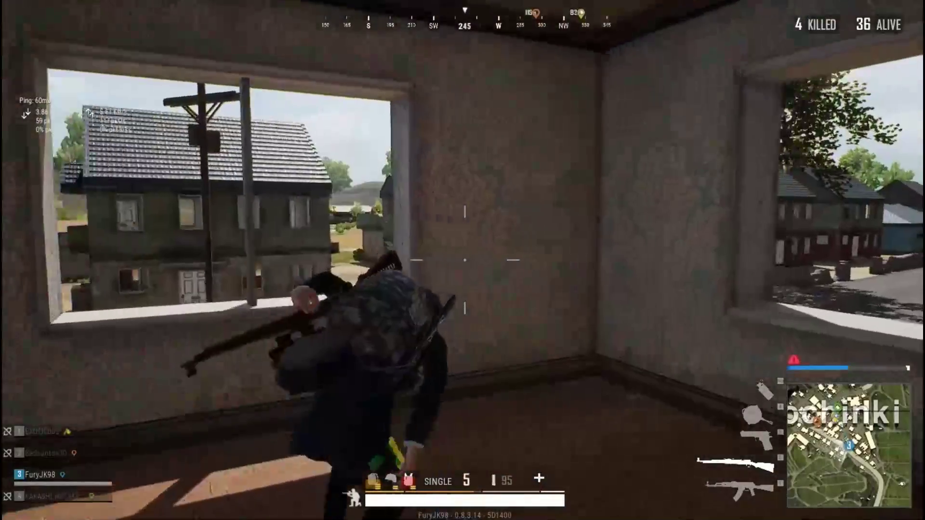
key(1)
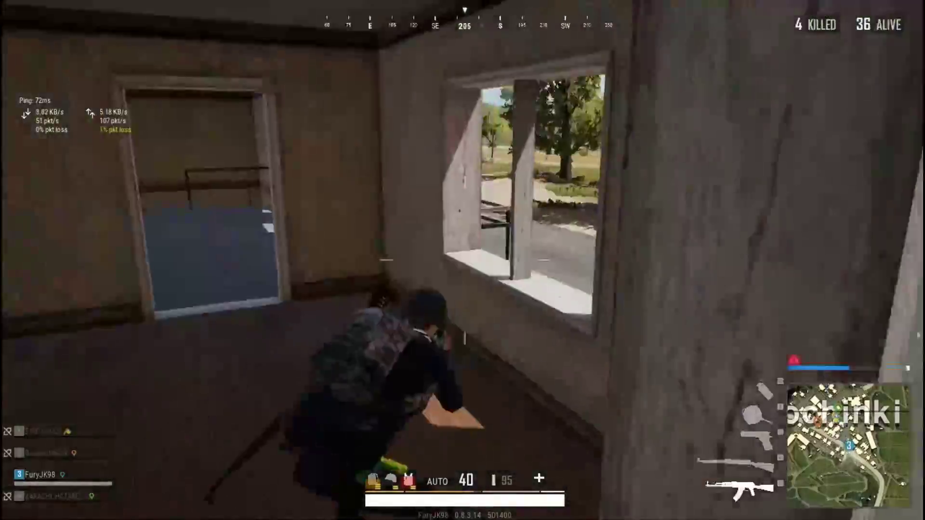
key(w)
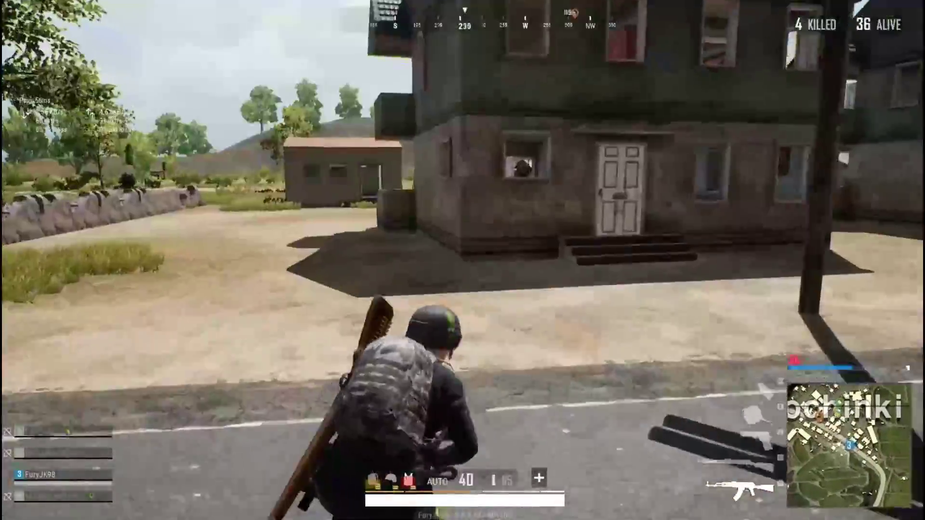
key(w)
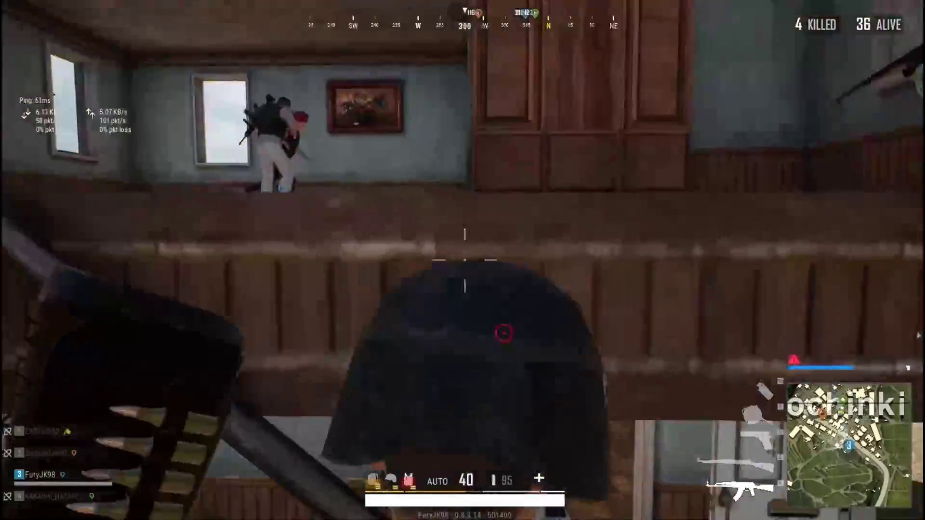
right_click(462, 260)
click(462, 260)
click(463, 260)
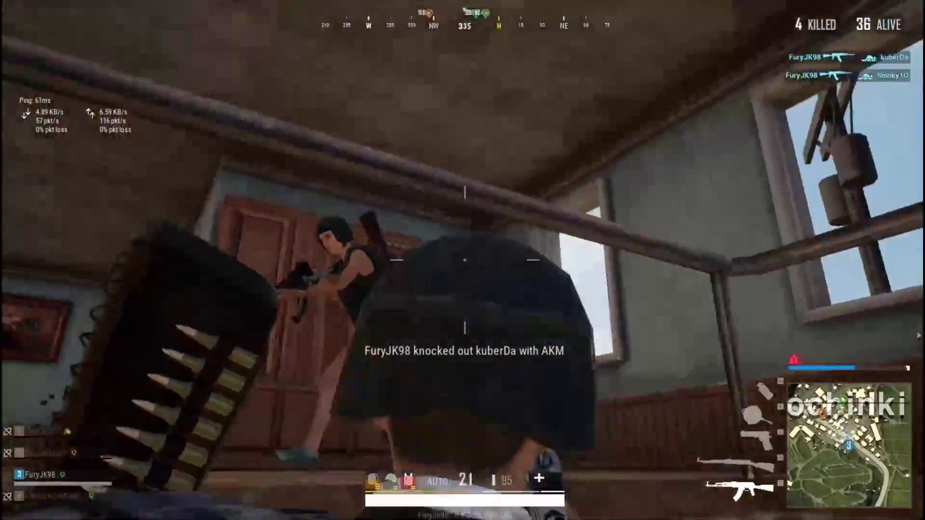
key(w)
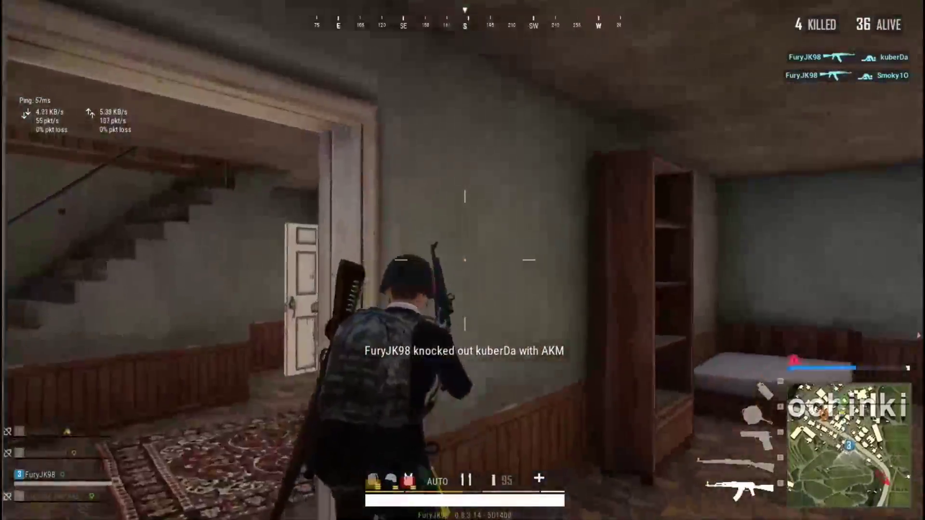
key(w)
key(g)
click(463, 260)
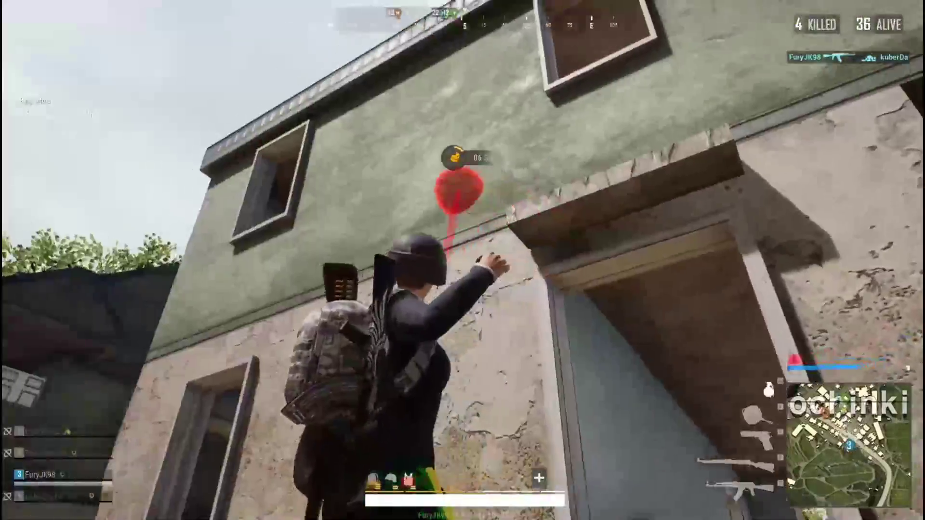
click(462, 260)
key(w)
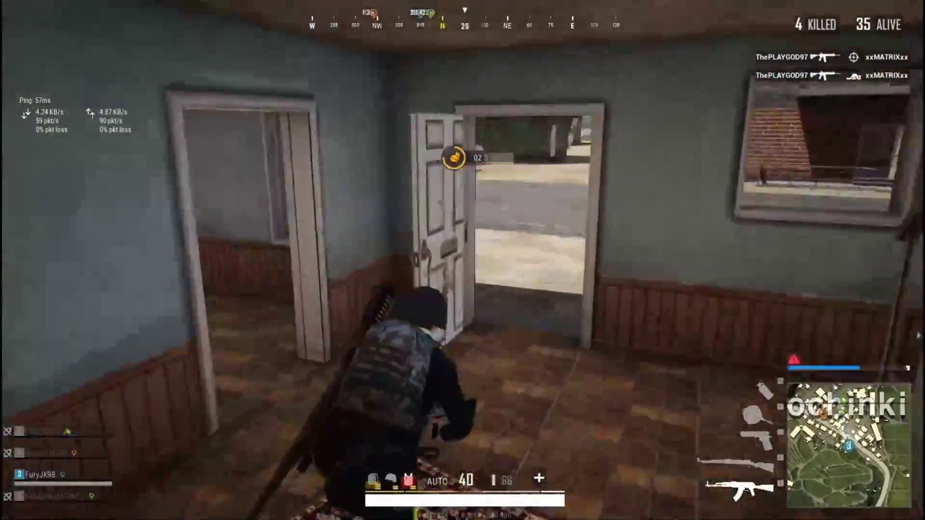
key(w)
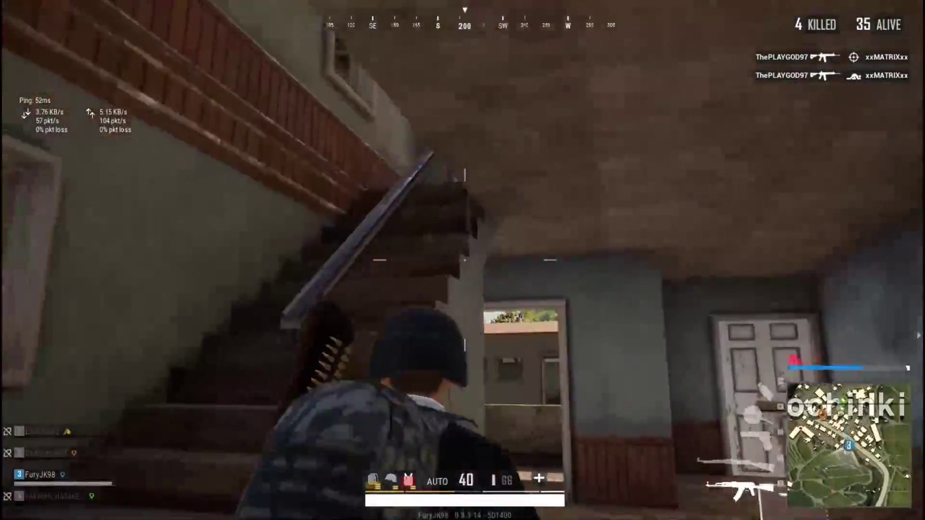